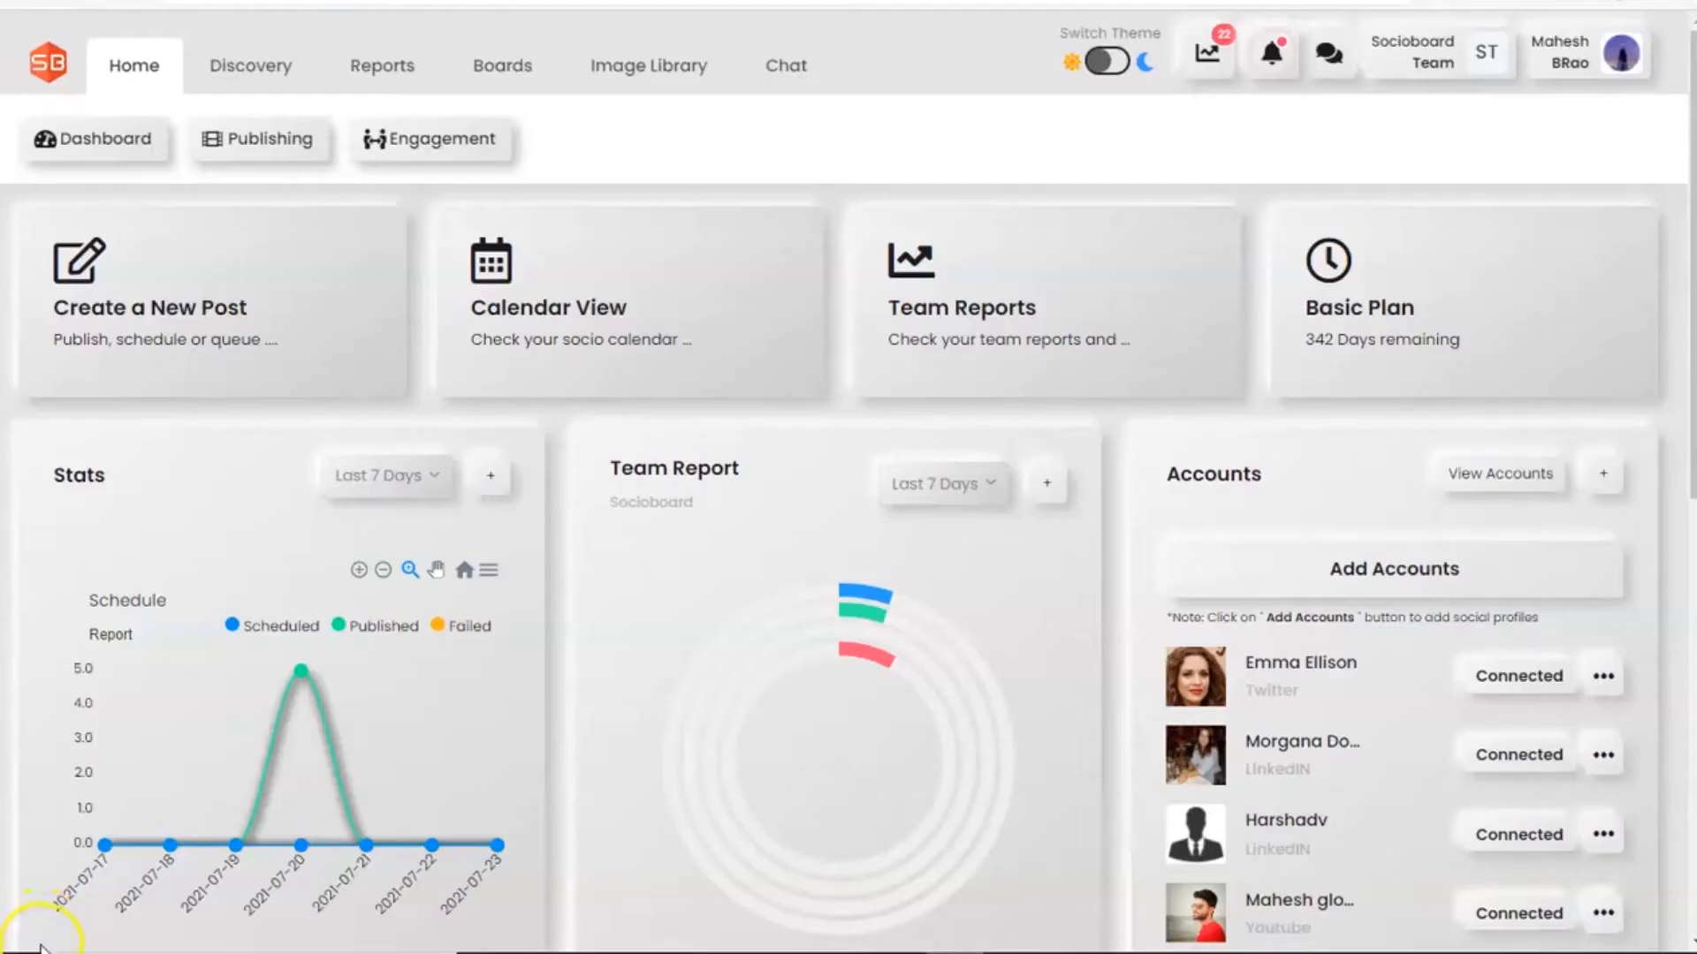
Create a new post from the dashboard with the text "good afternoon 14:11".
{"action": "scroll", "coordinate": [821, 756], "scroll_direction": "down", "scroll_amount": 5}
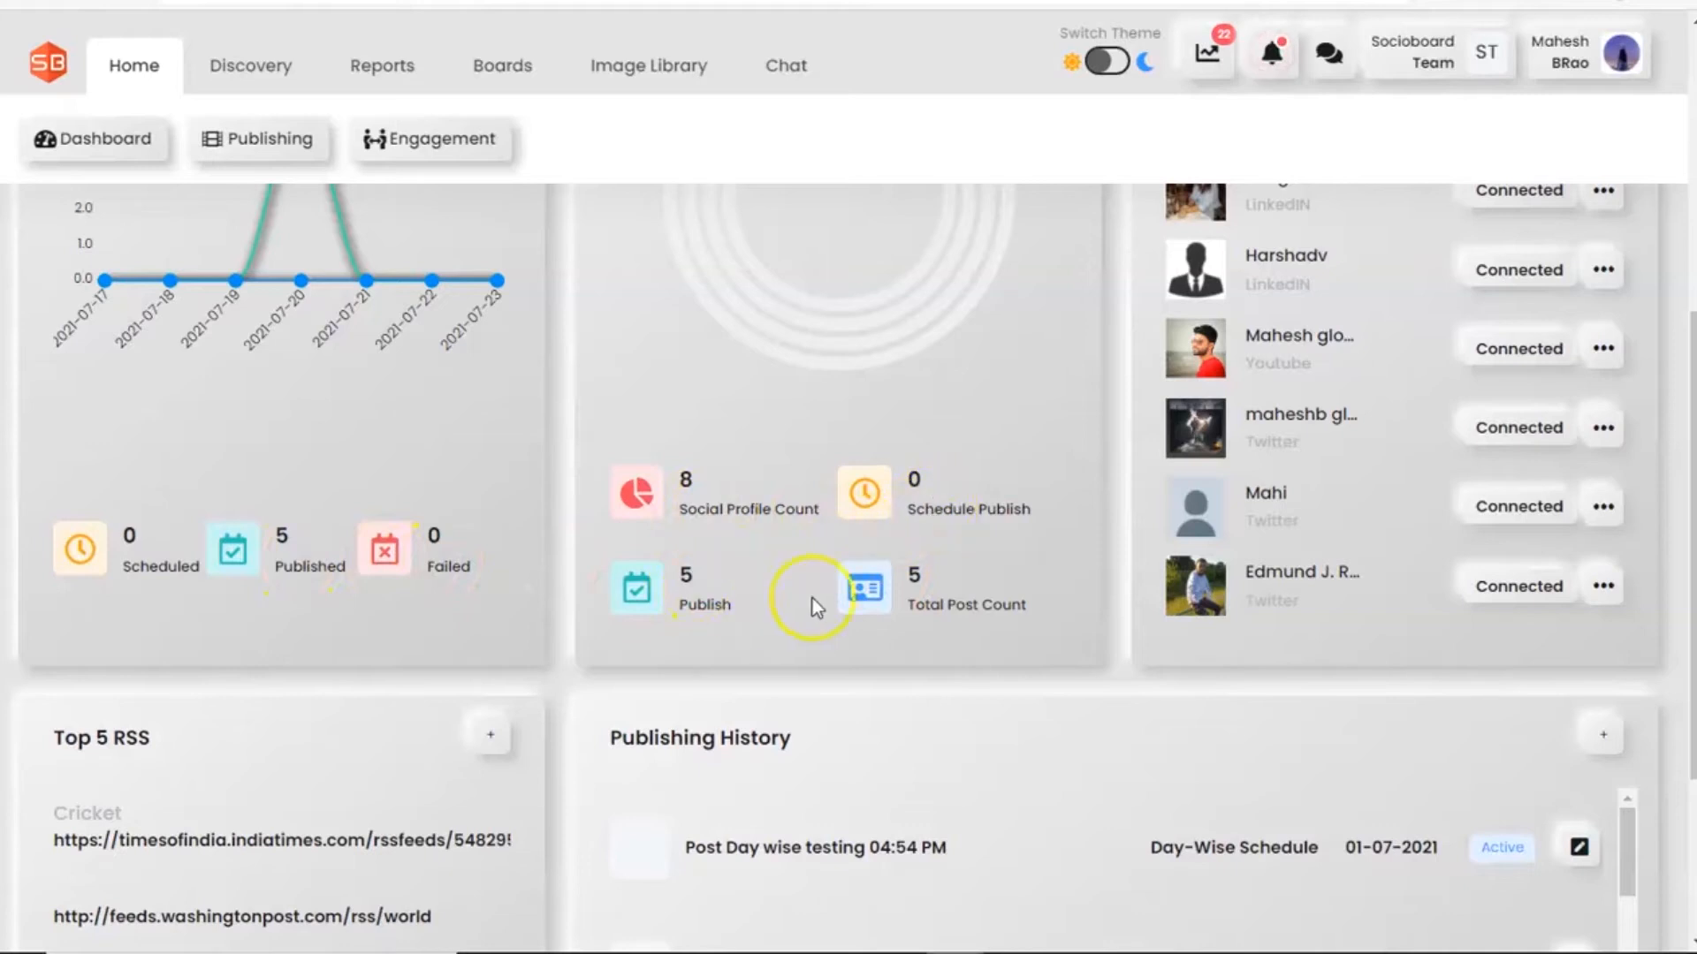
{"action": "scroll", "coordinate": [1290, 686], "scroll_direction": "up", "scroll_amount": 6}
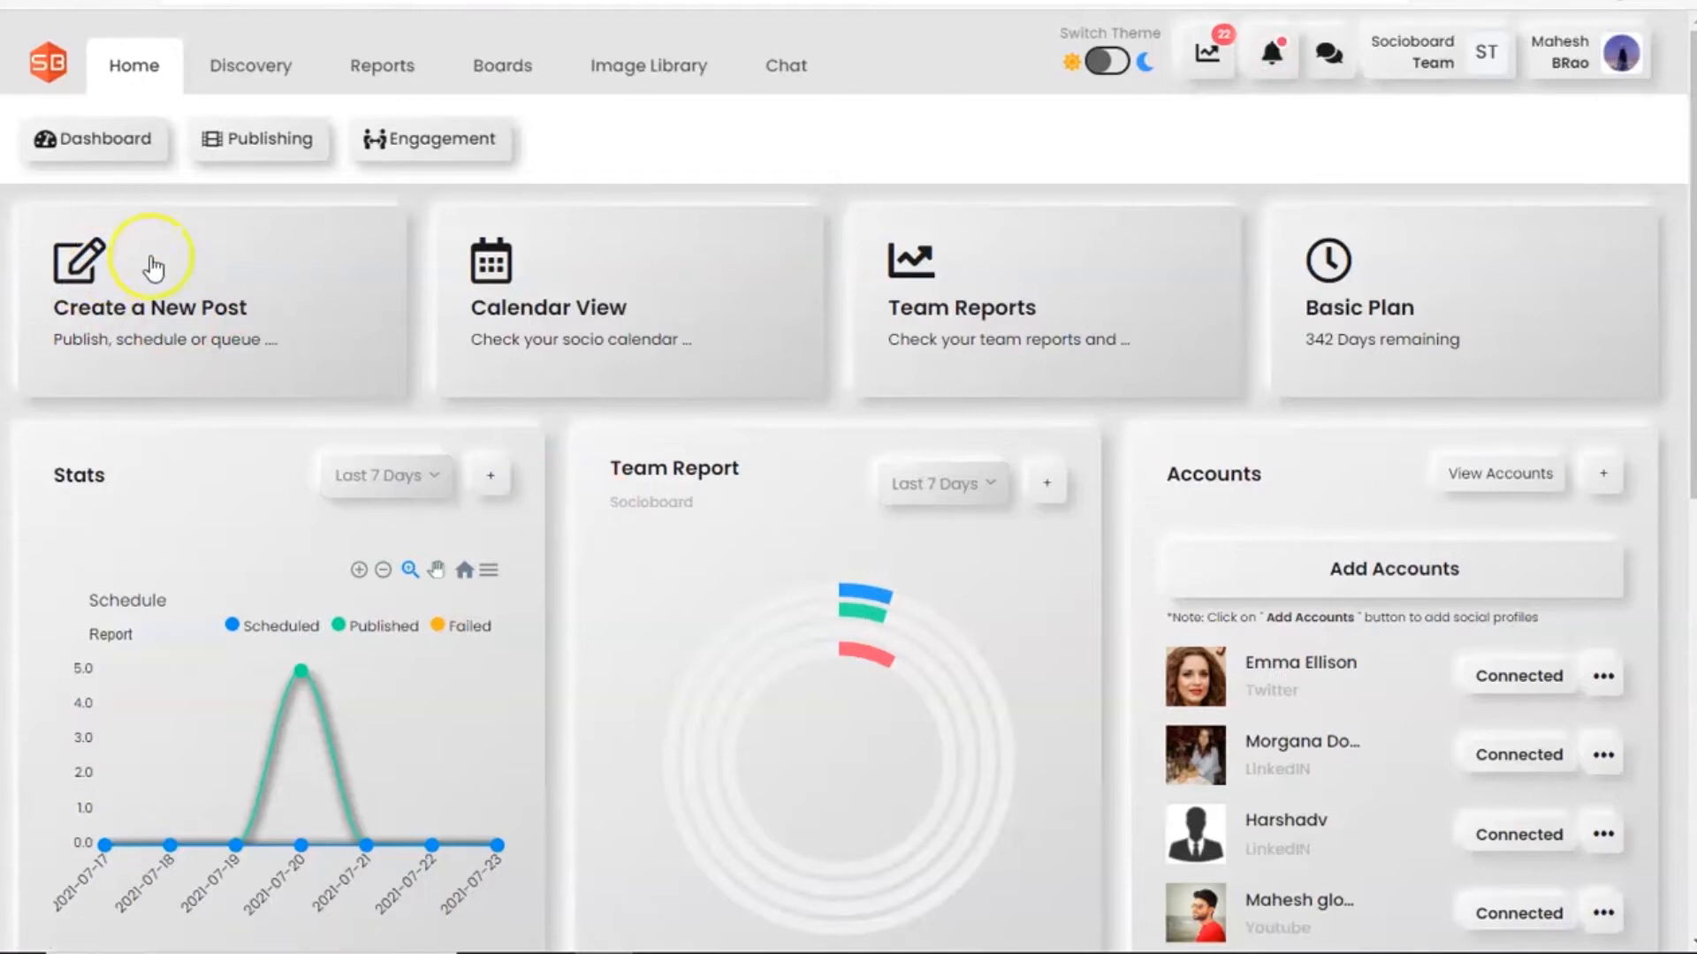
{"action": "left_click", "coordinate": [90, 329]}
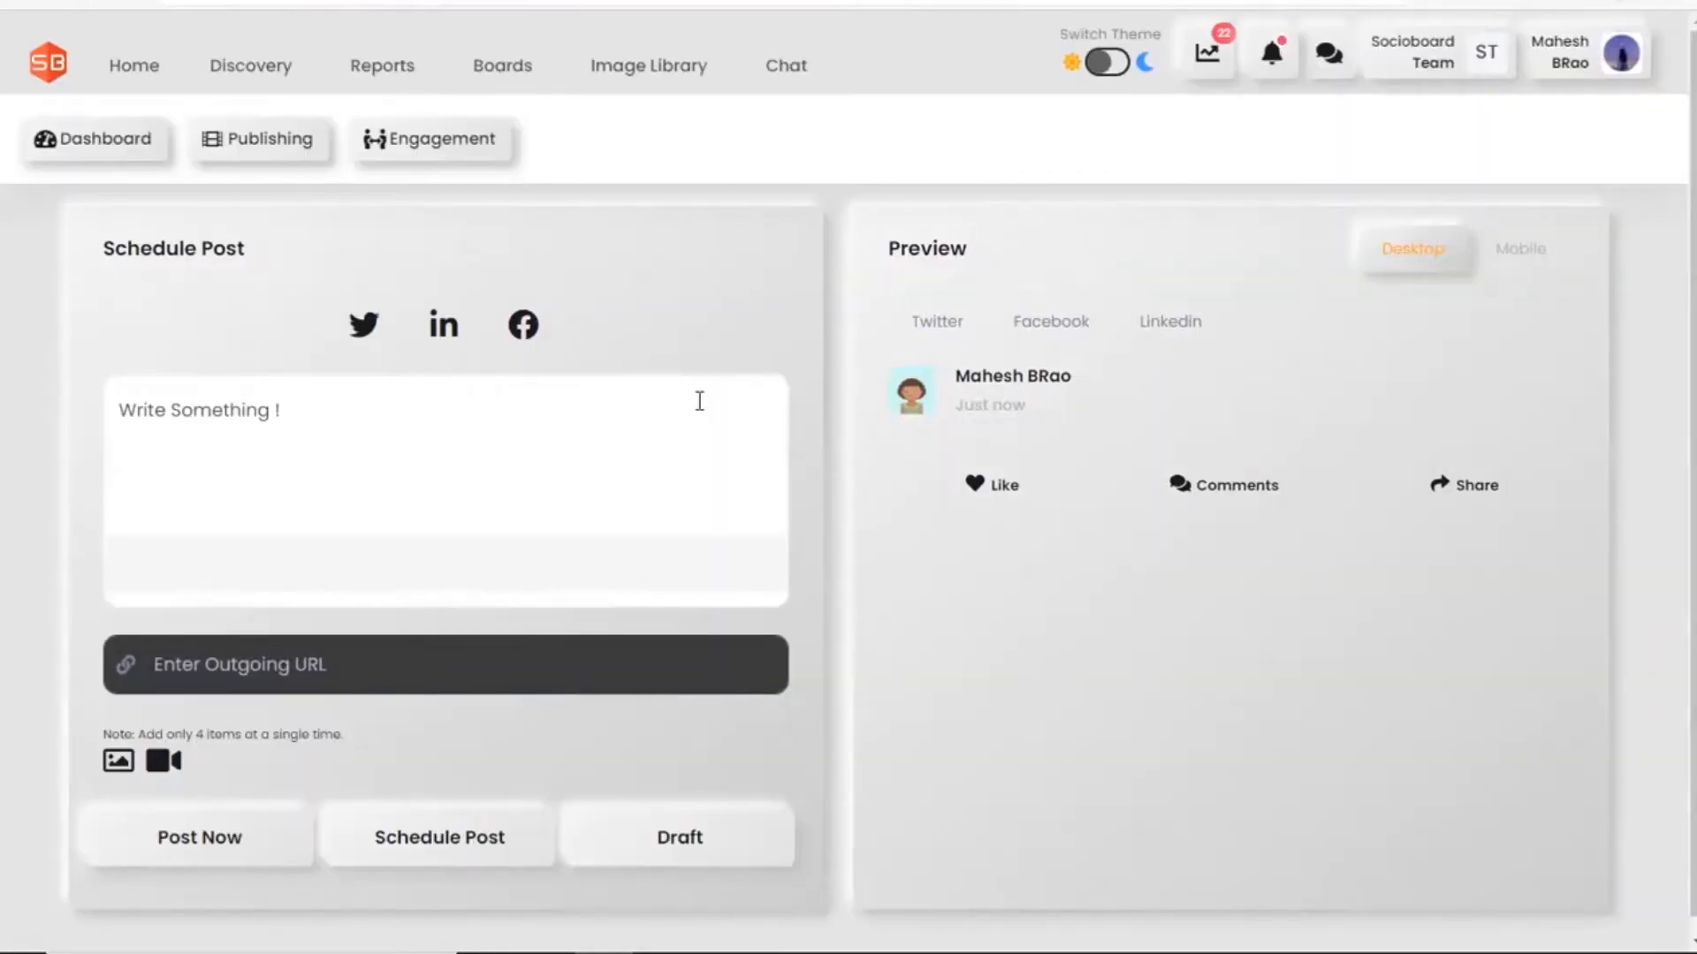
{"action": "left_click", "coordinate": [313, 381]}
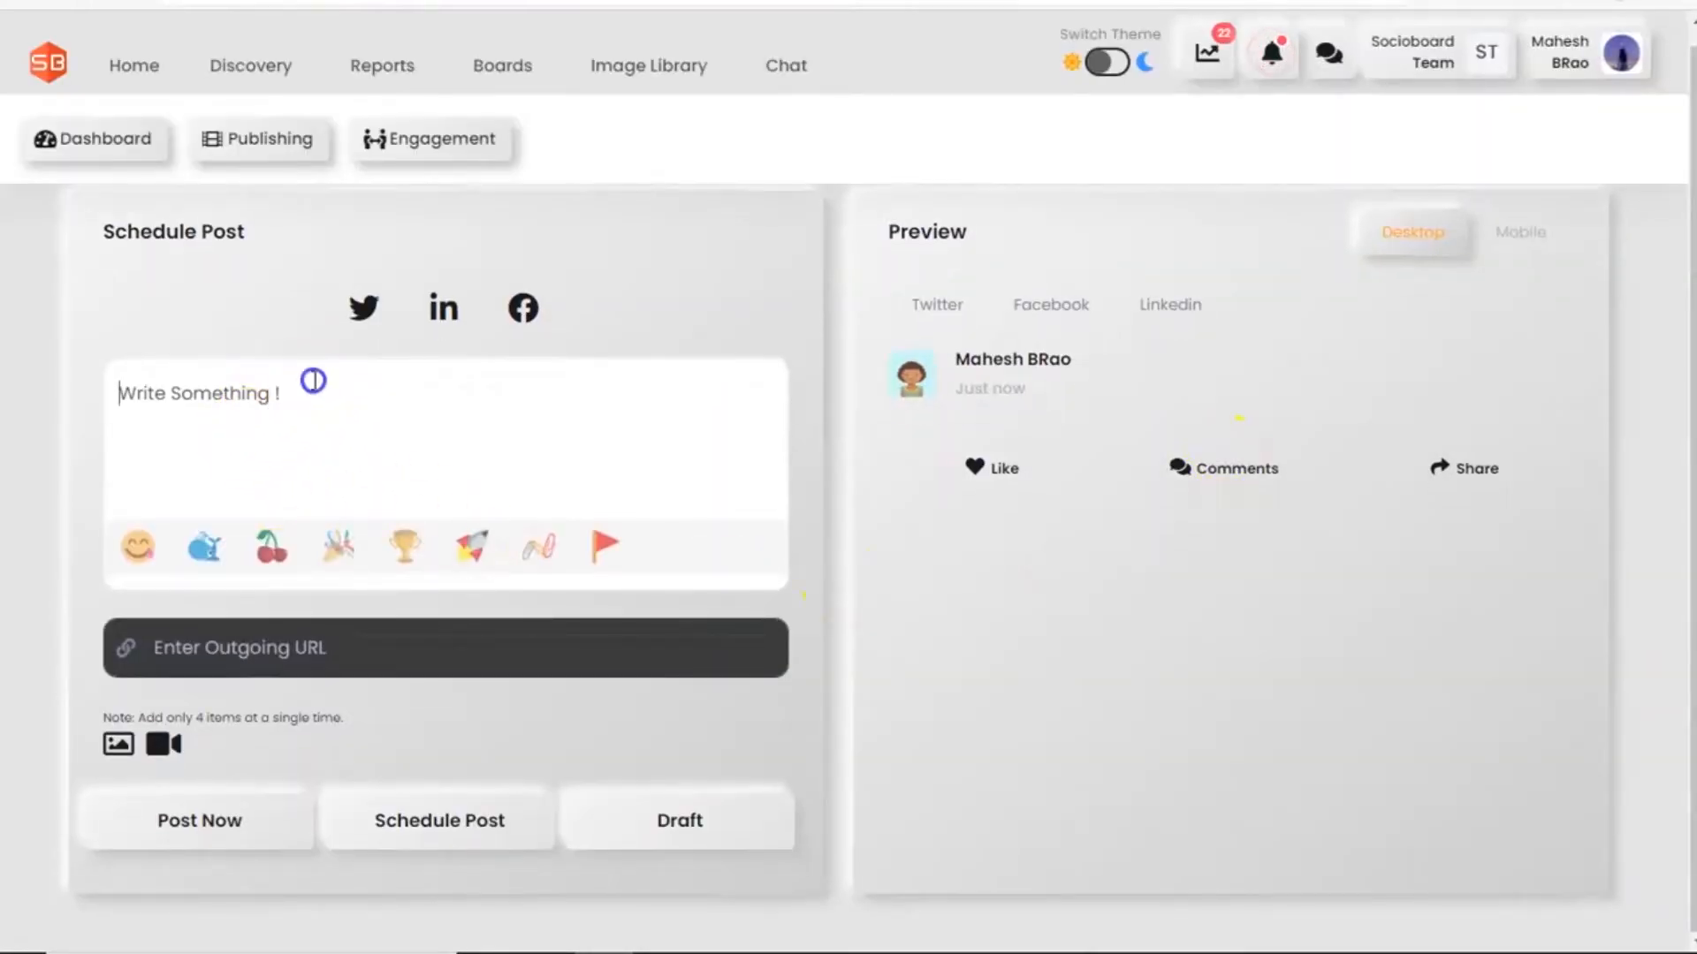
{"action": "type", "text": "good afternoon 14:11"}
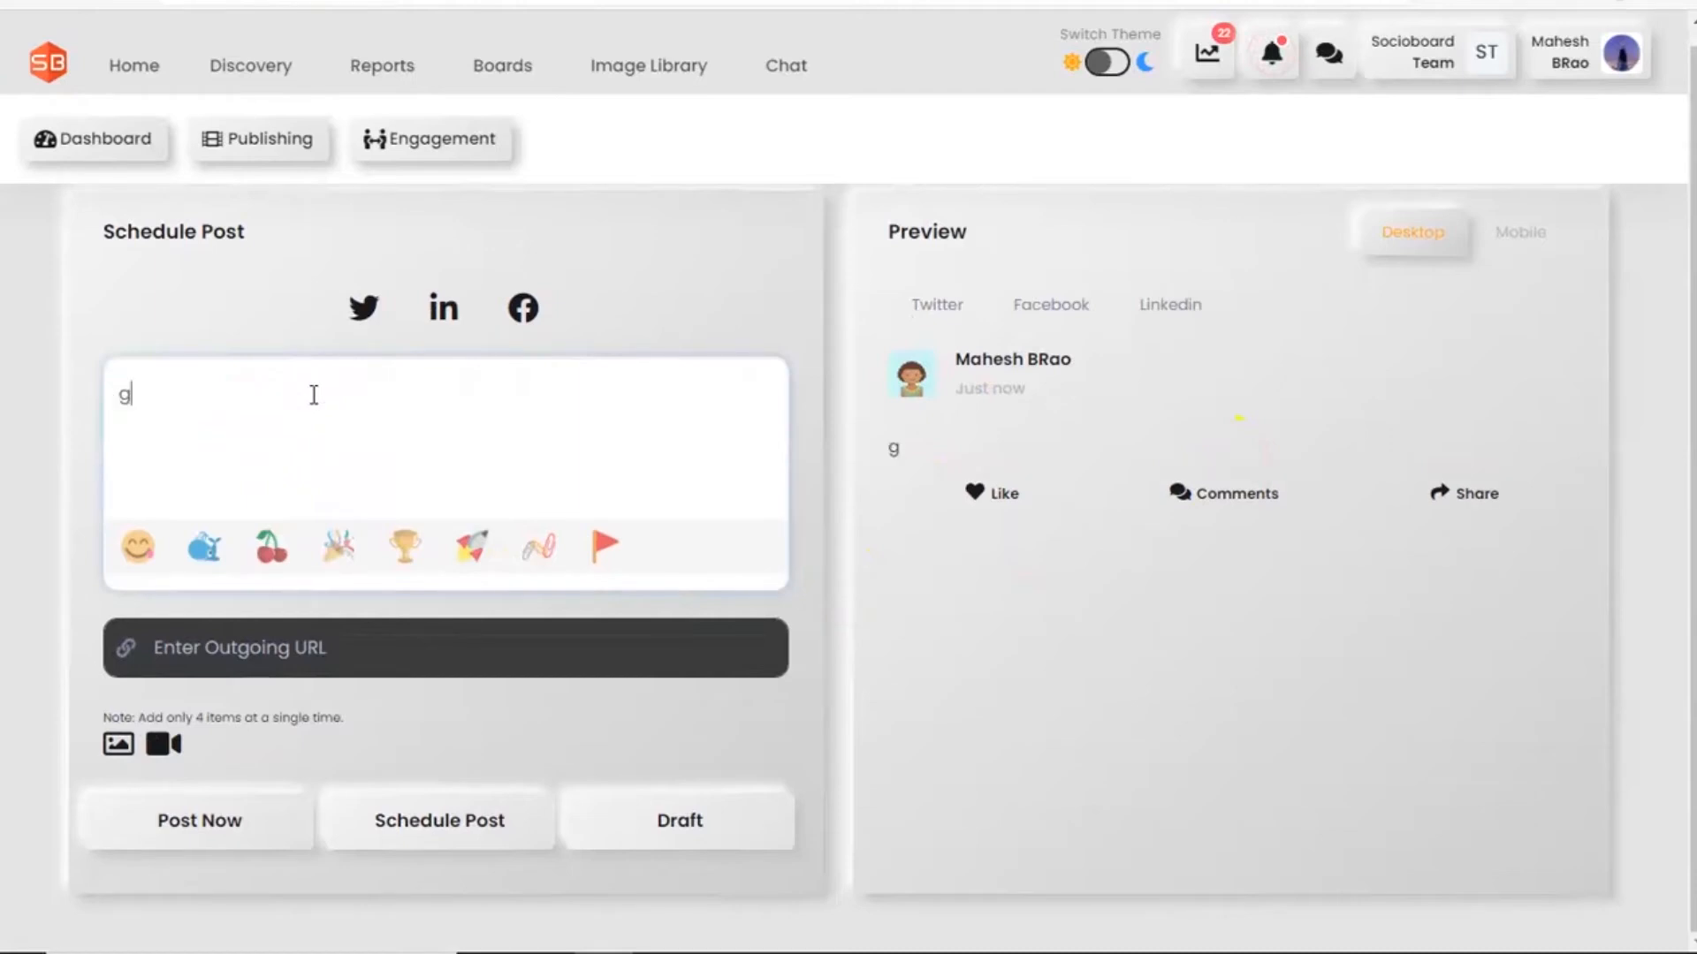
{"action": "left_click", "coordinate": [363, 462]}
Choose the second listed Twitter account and the first listed LinkedIn account as posting targets.
{"action": "left_click", "coordinate": [365, 311]}
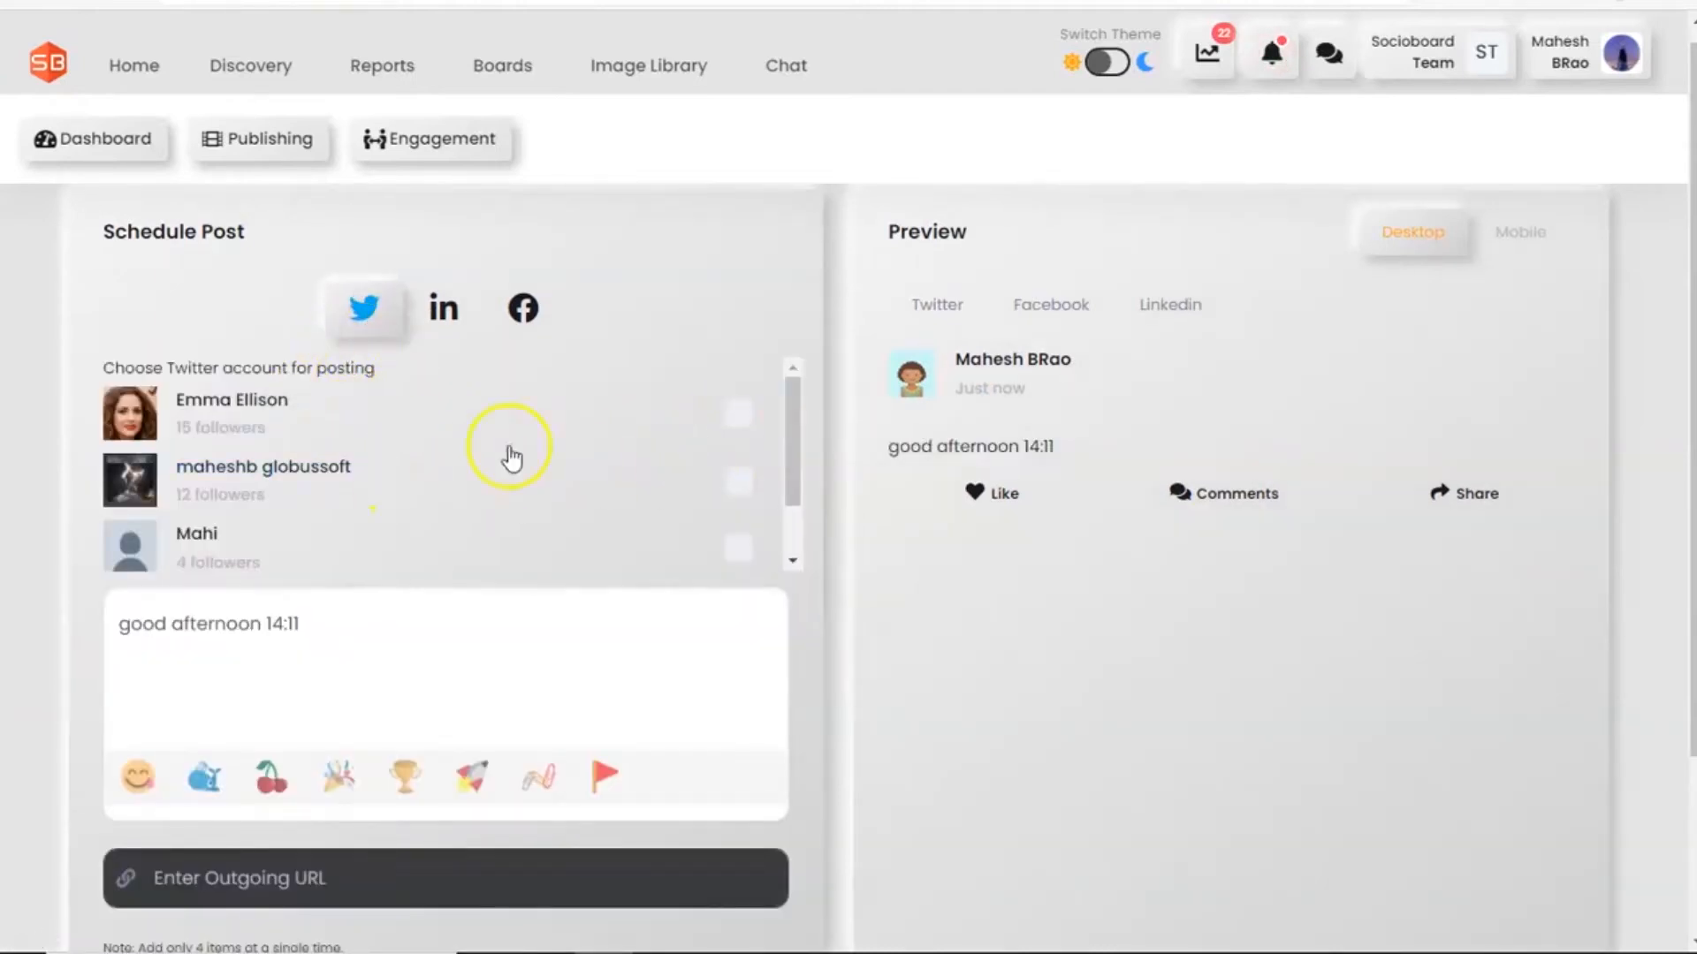
{"action": "left_click", "coordinate": [455, 334]}
{"action": "left_click", "coordinate": [491, 328]}
{"action": "left_click", "coordinate": [443, 311]}
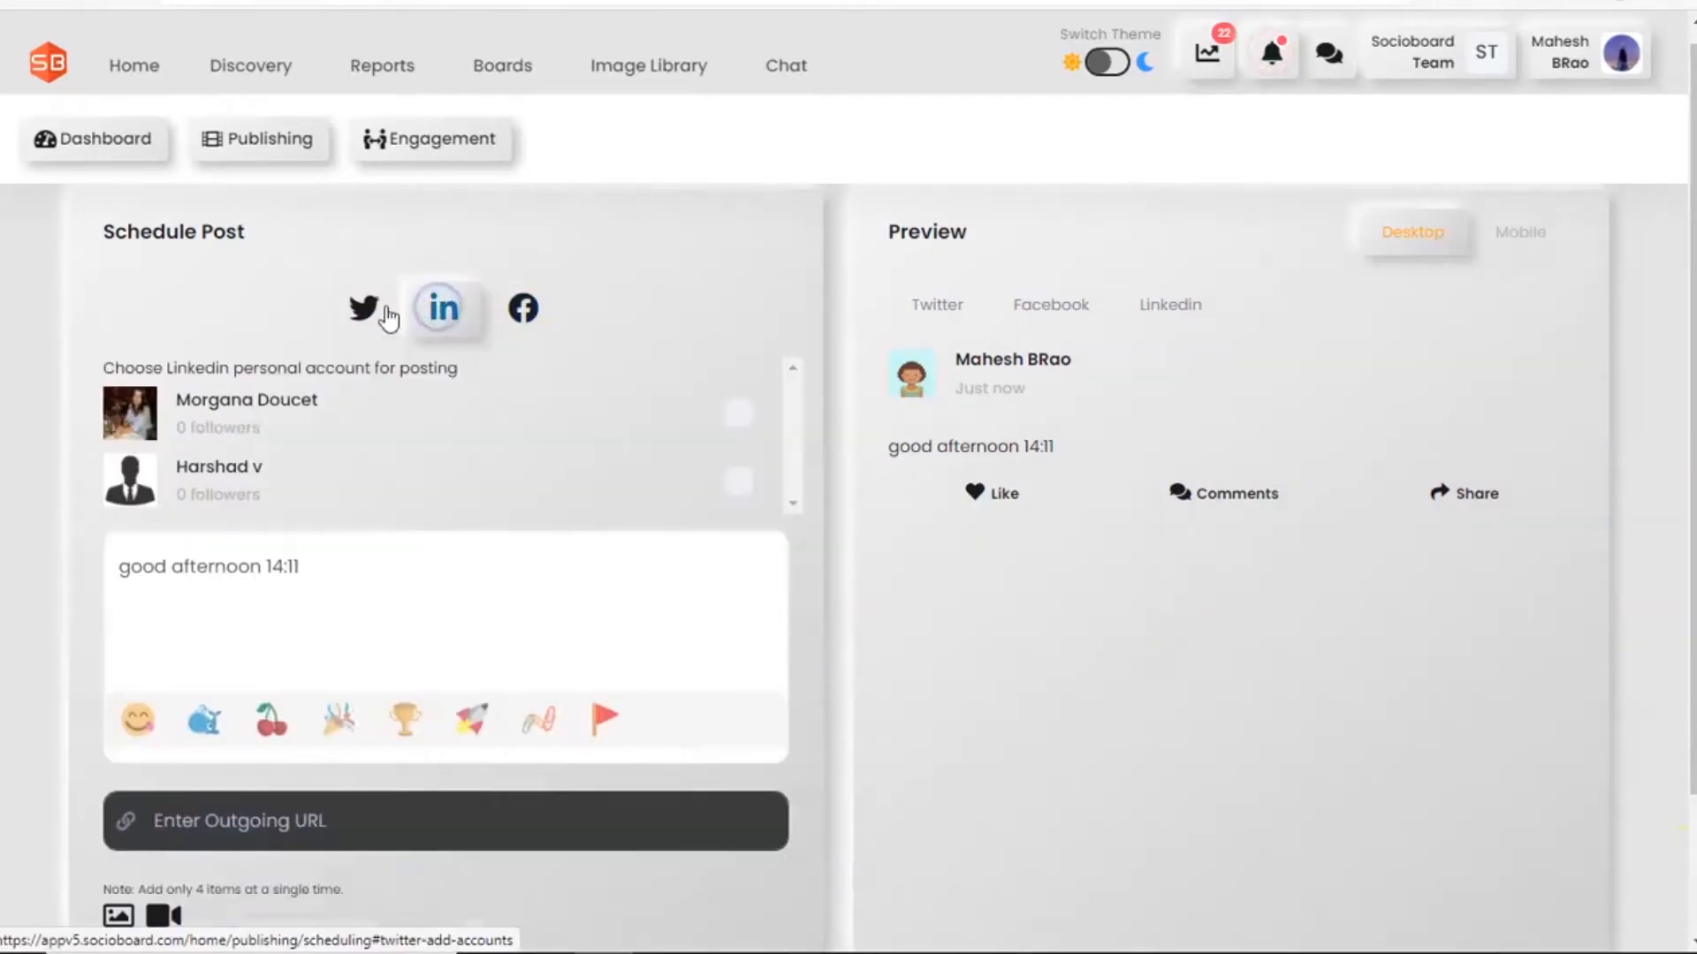
{"action": "left_click", "coordinate": [365, 305]}
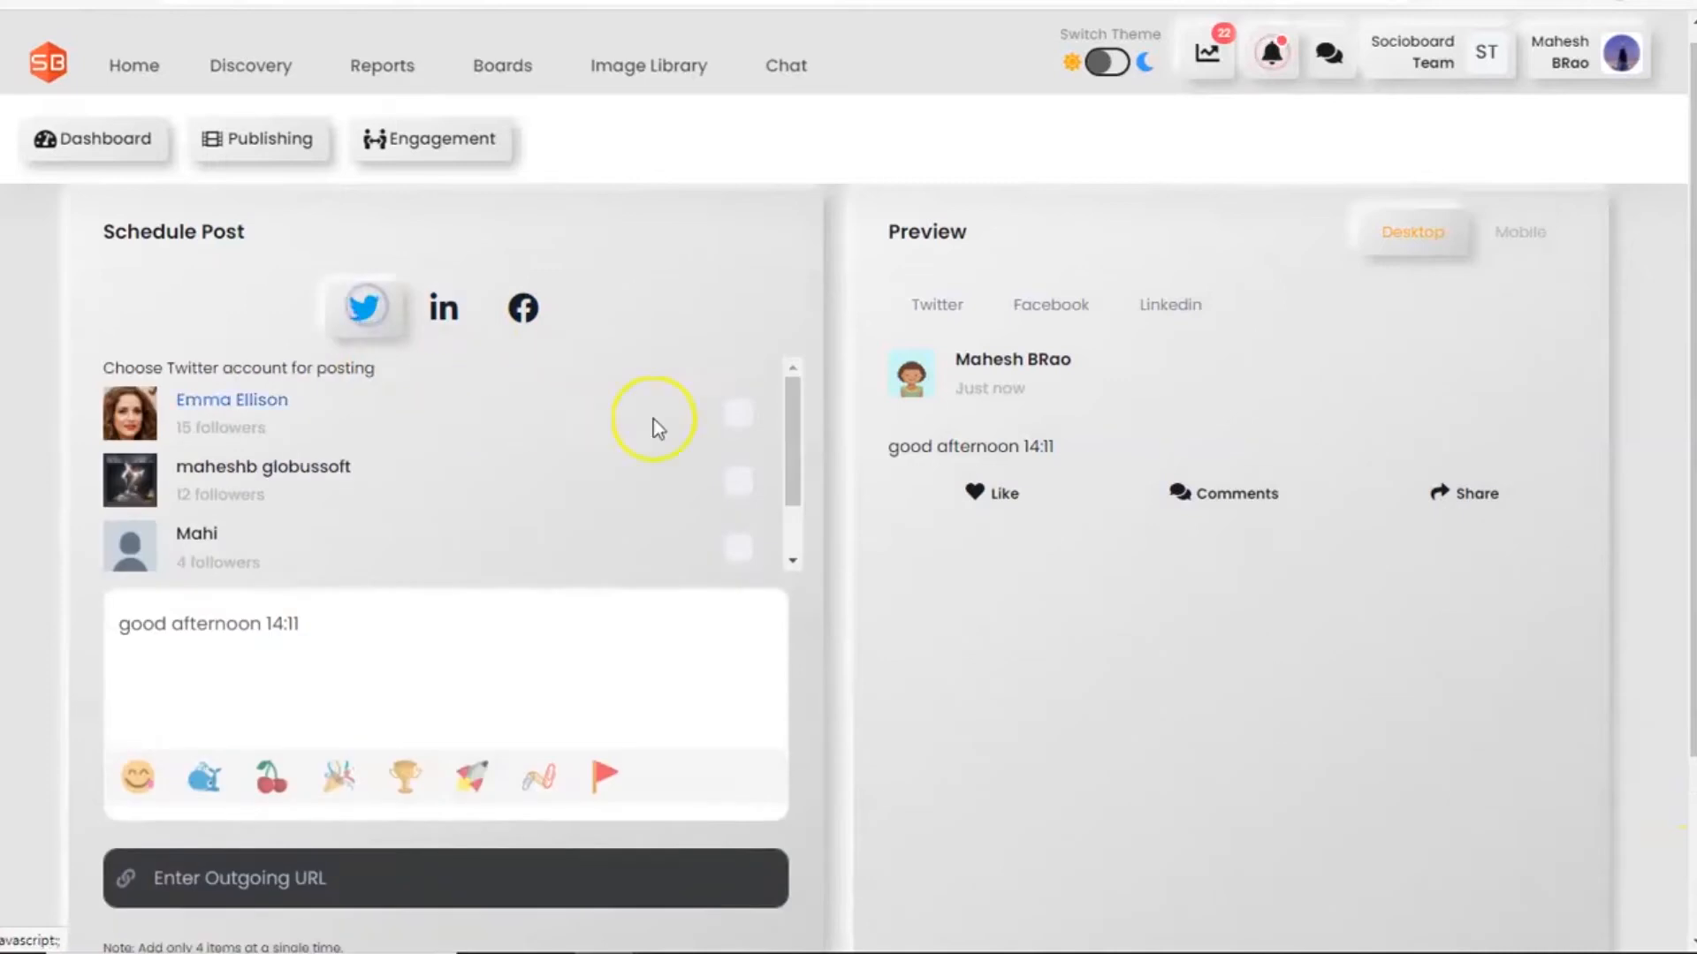
{"action": "left_click", "coordinate": [739, 482]}
{"action": "left_click", "coordinate": [400, 318]}
{"action": "left_click", "coordinate": [310, 388]}
{"action": "type", "text": "g"}
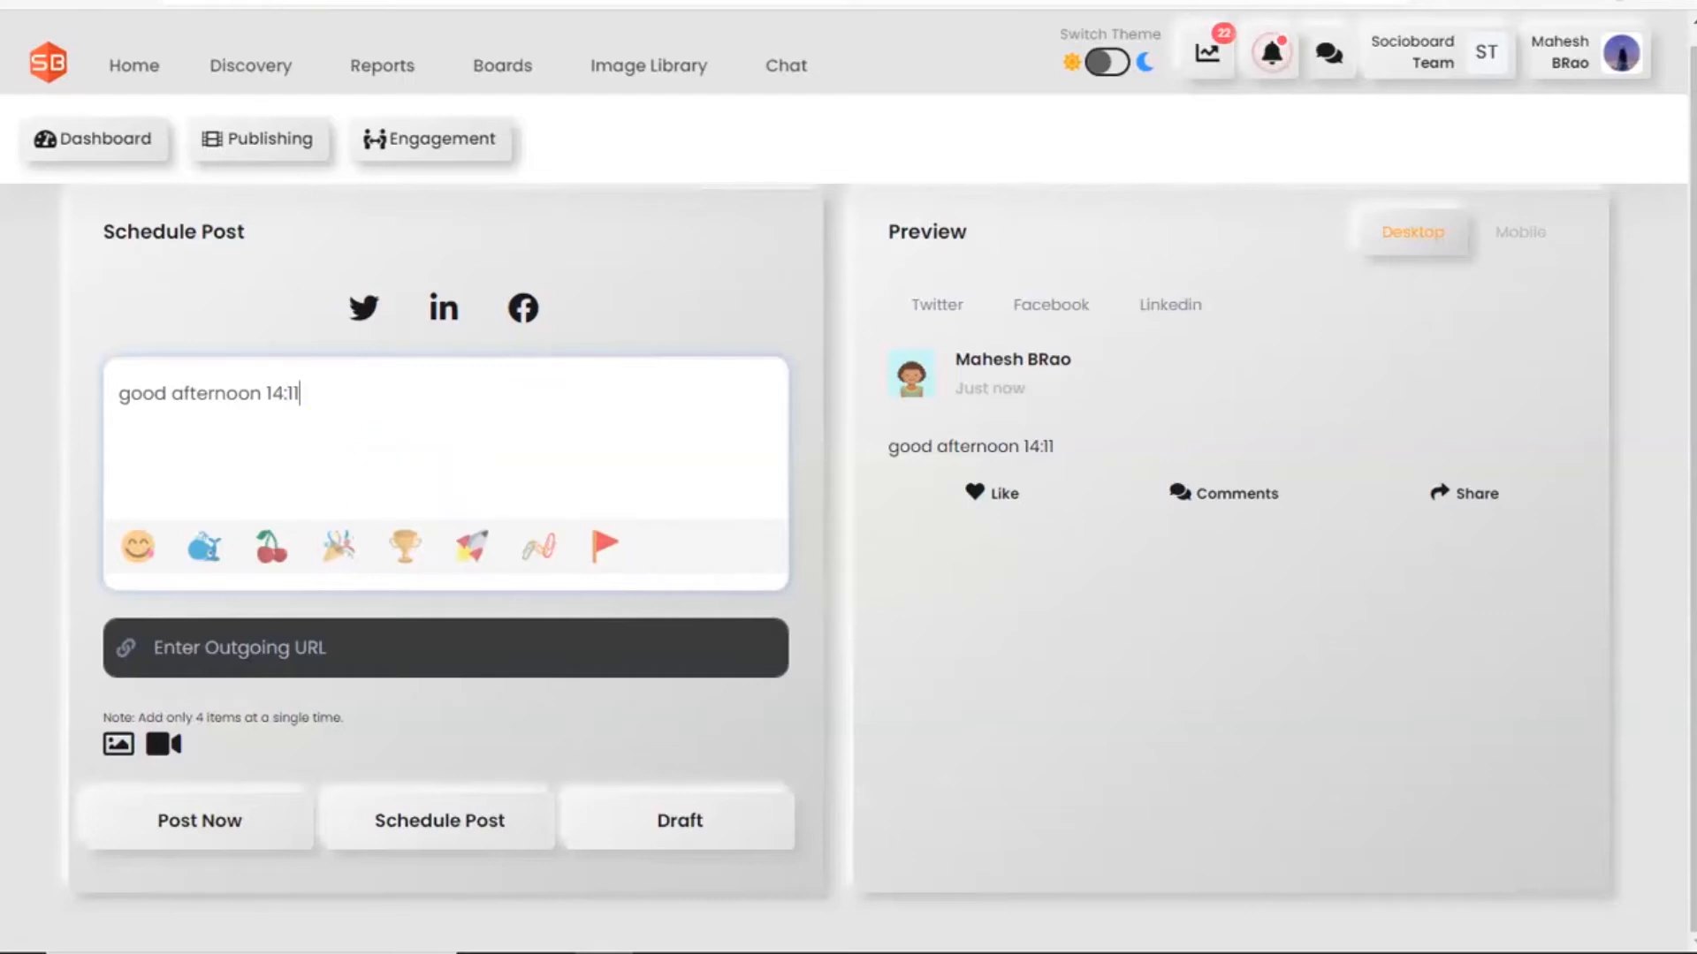
{"action": "left_click", "coordinate": [444, 308]}
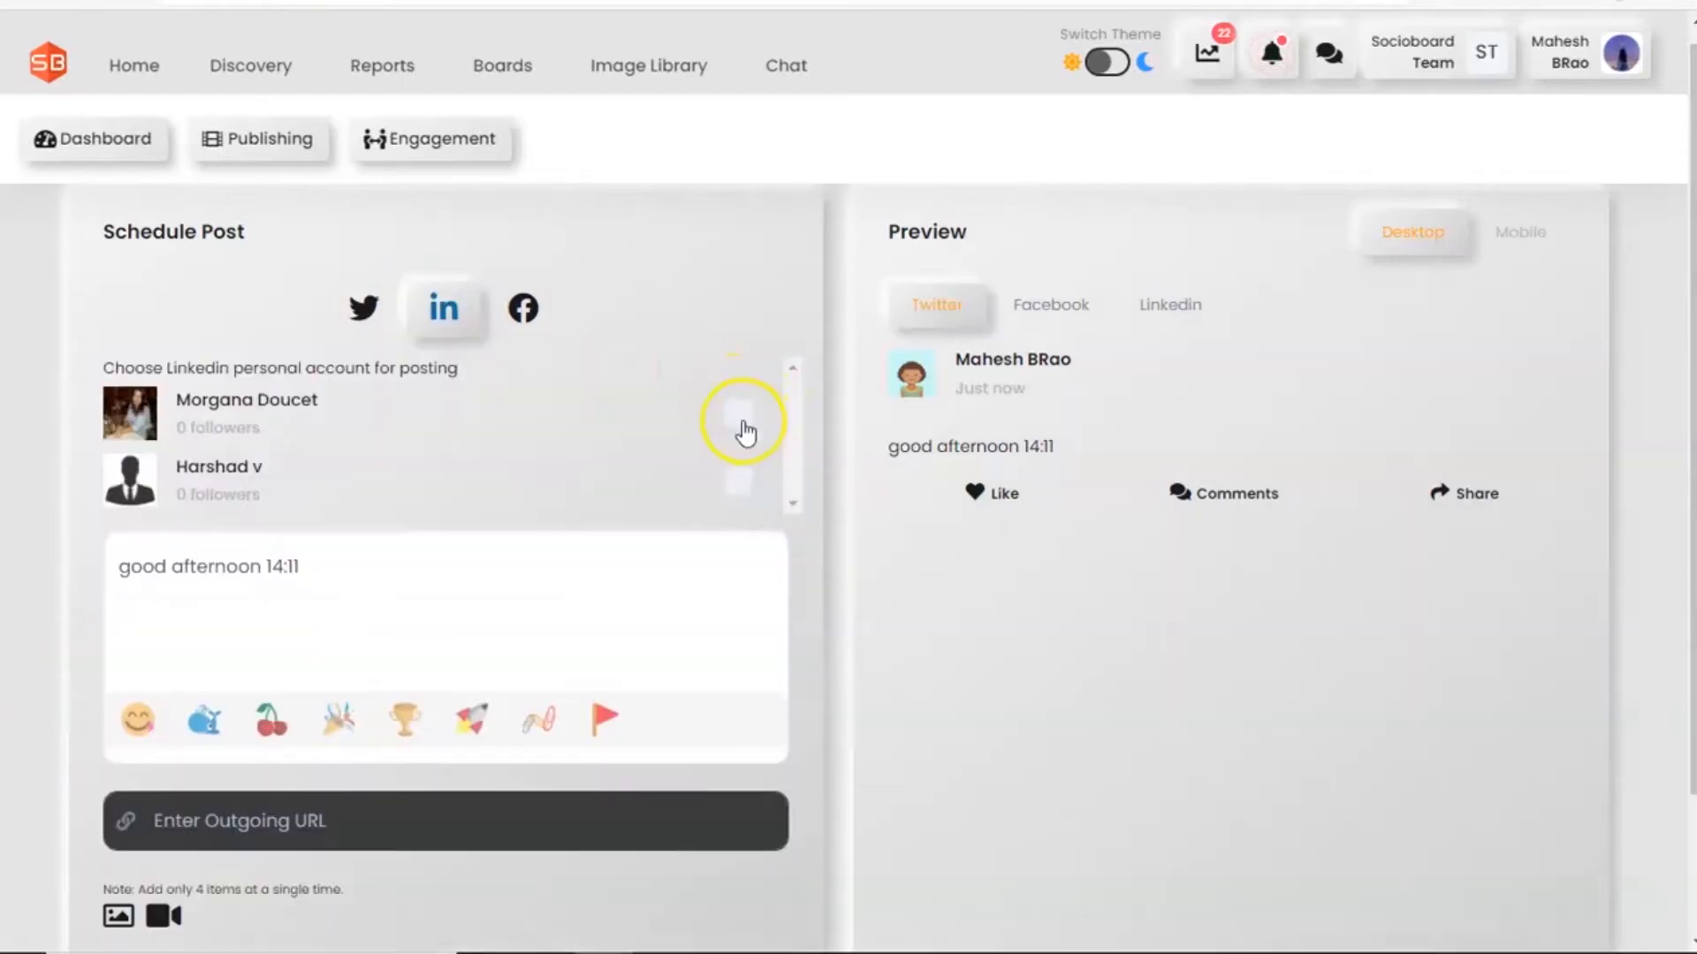
{"action": "left_click", "coordinate": [738, 413]}
Attach the tree2 image from the Desktop folder to the post and check it in the preview.
{"action": "scroll", "coordinate": [747, 451], "scroll_direction": "down", "scroll_amount": 2}
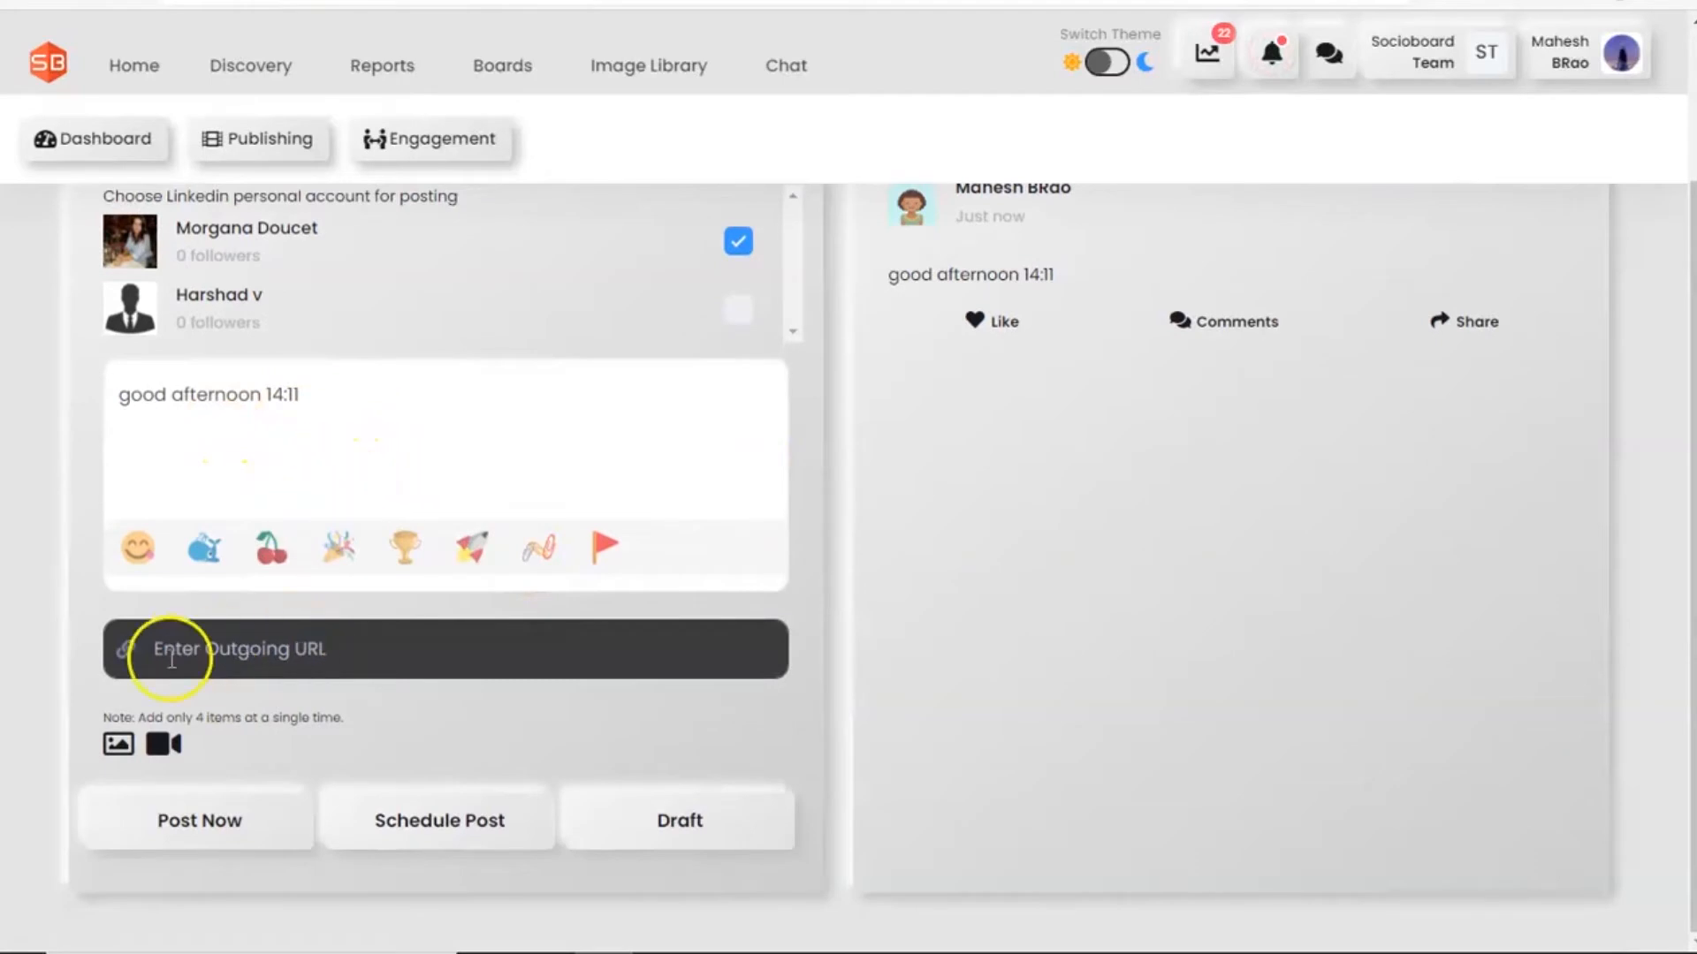
{"action": "left_click", "coordinate": [110, 744]}
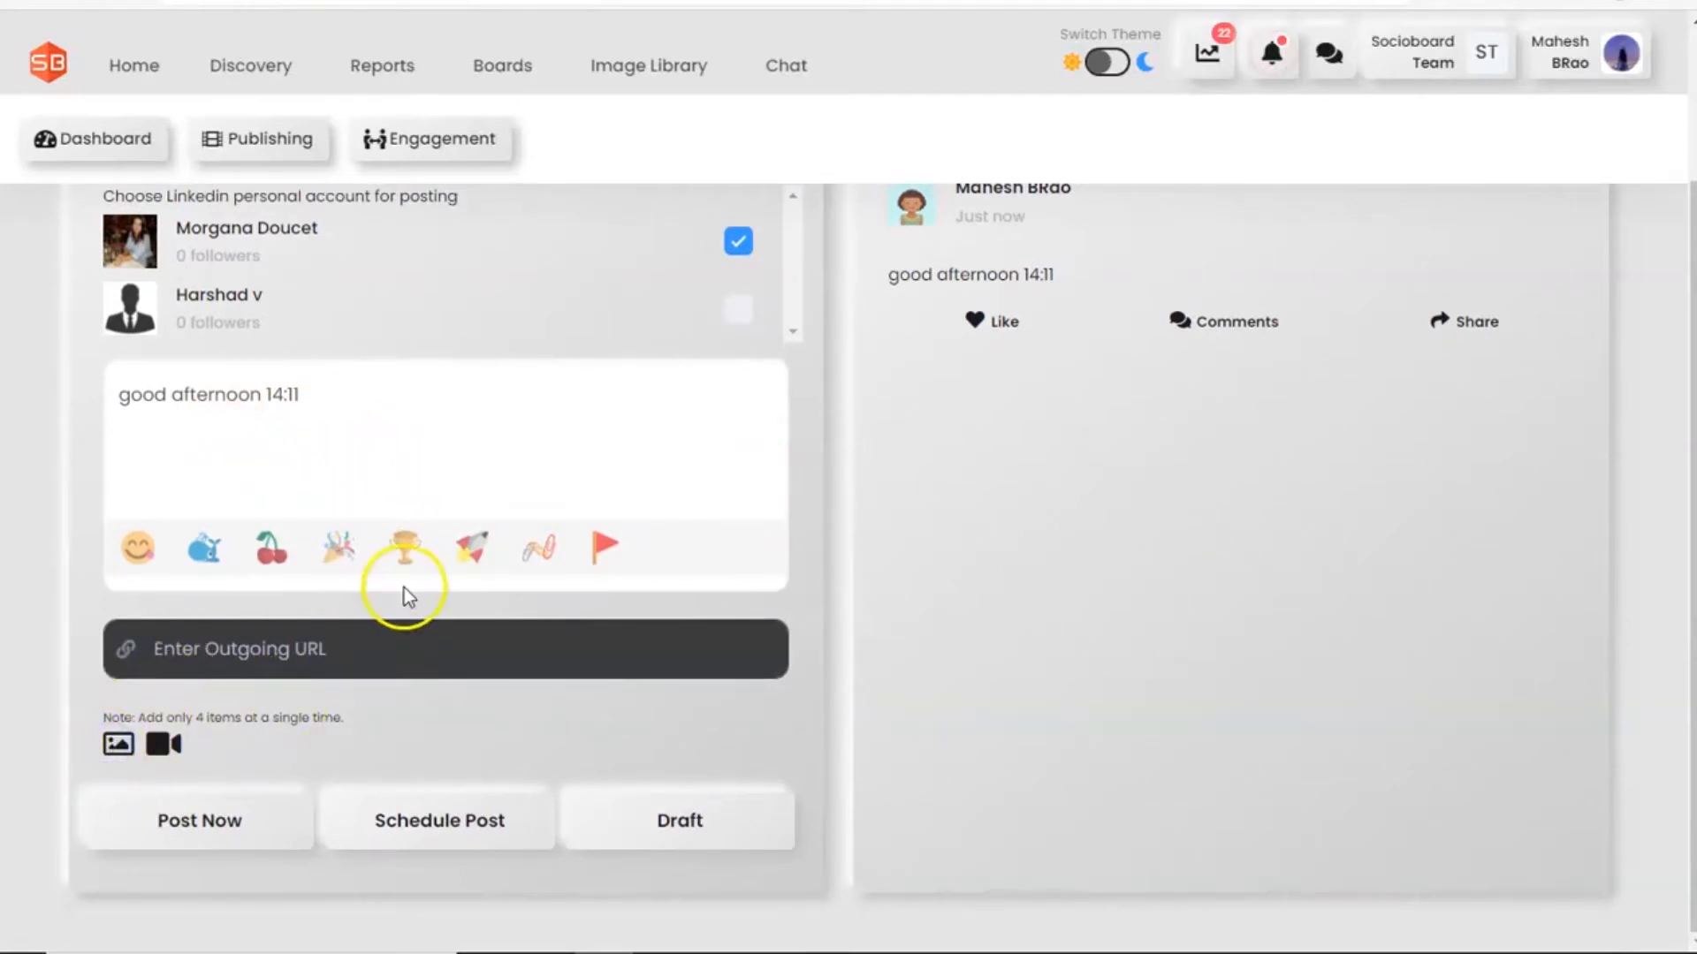
{"action": "scroll", "coordinate": [522, 240], "scroll_direction": "down", "scroll_amount": 10}
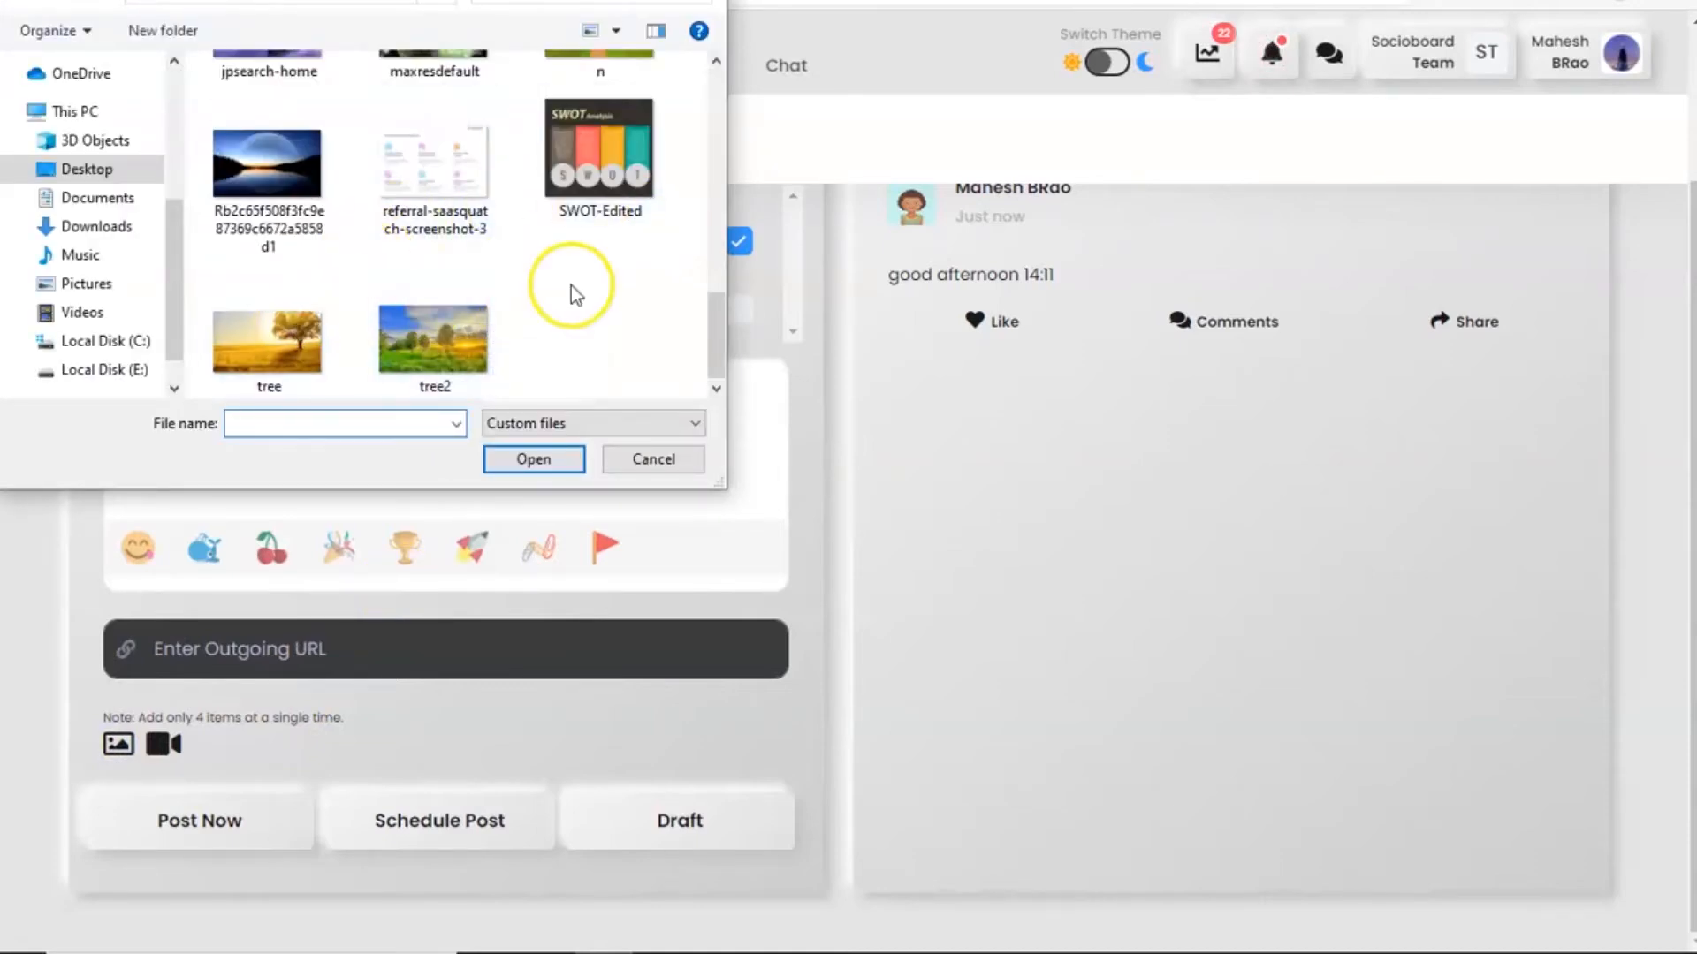
{"action": "scroll", "coordinate": [571, 285], "scroll_direction": "up", "scroll_amount": 3}
{"action": "scroll", "coordinate": [587, 270], "scroll_direction": "down", "scroll_amount": 3}
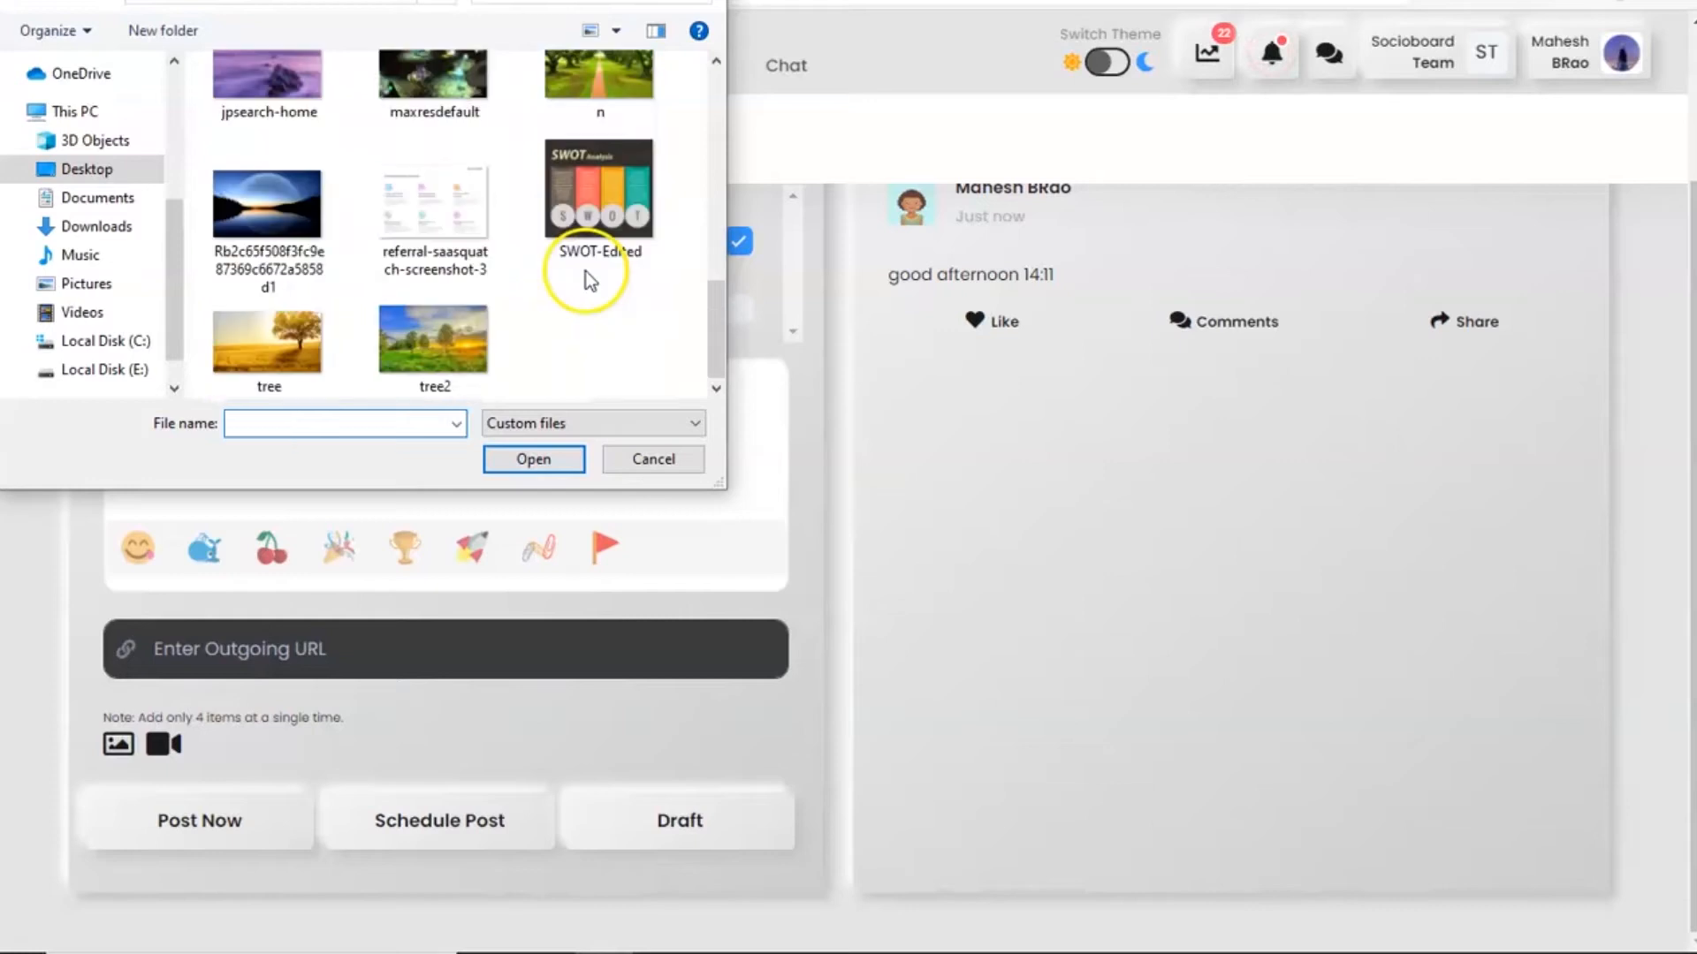
{"action": "left_click", "coordinate": [429, 336]}
{"action": "left_click", "coordinate": [530, 460]}
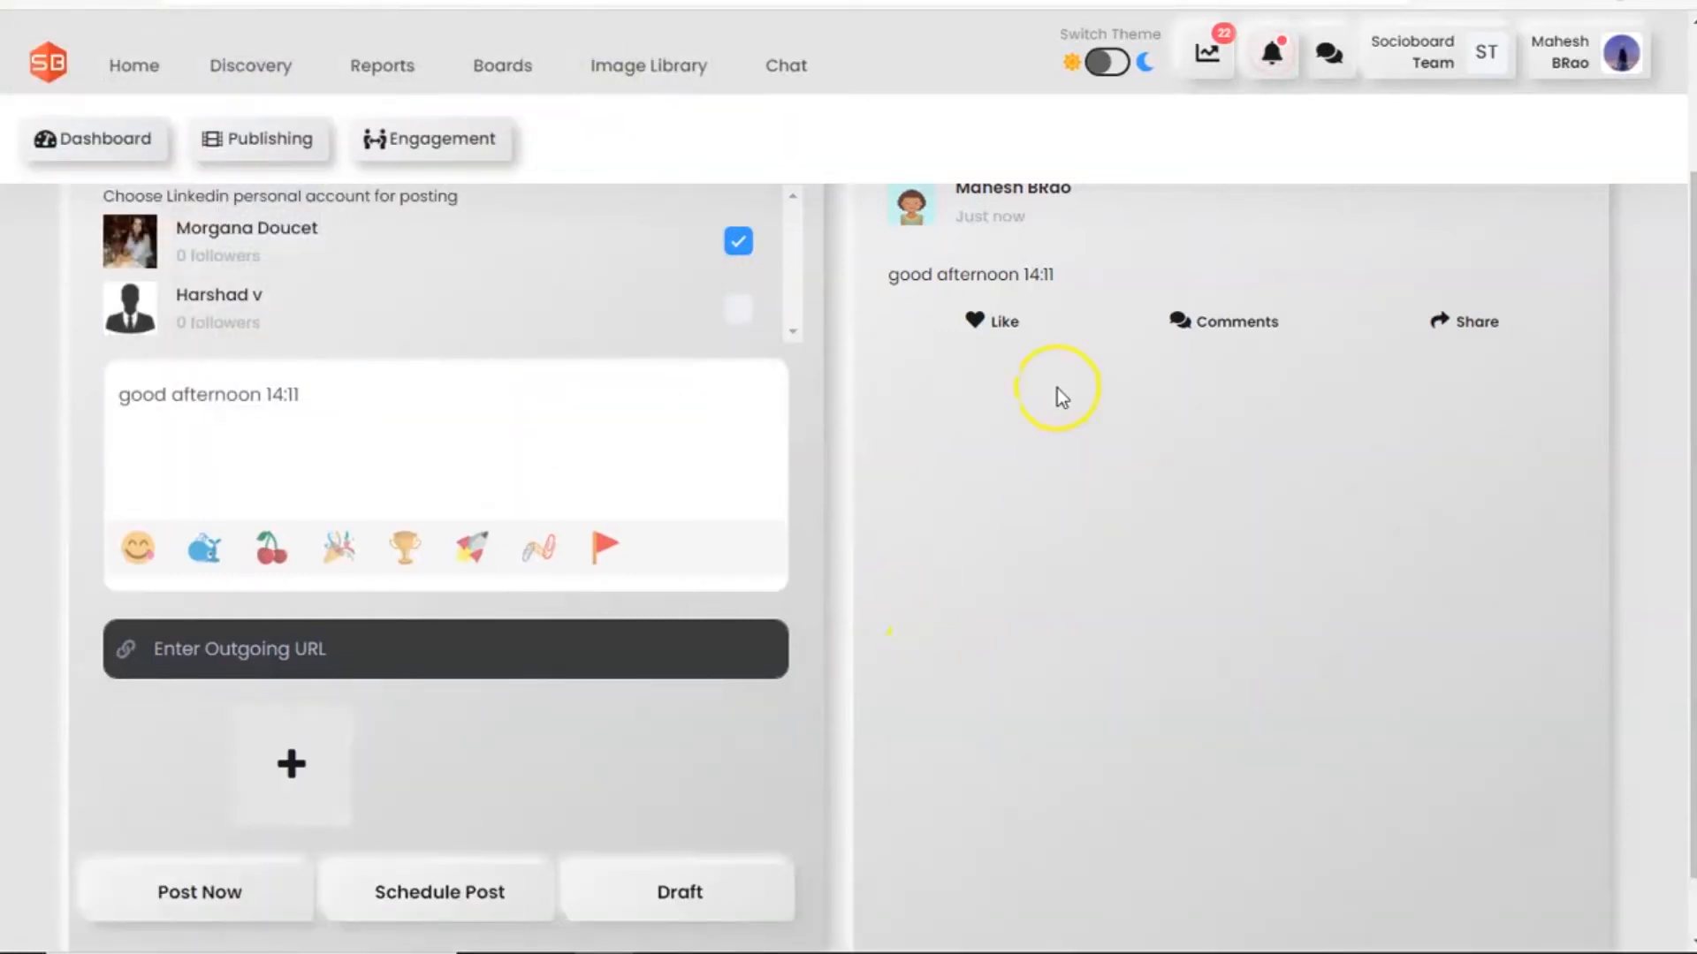
{"action": "scroll", "coordinate": [1067, 507], "scroll_direction": "down", "scroll_amount": 1}
{"action": "scroll", "coordinate": [1099, 530], "scroll_direction": "up", "scroll_amount": 3}
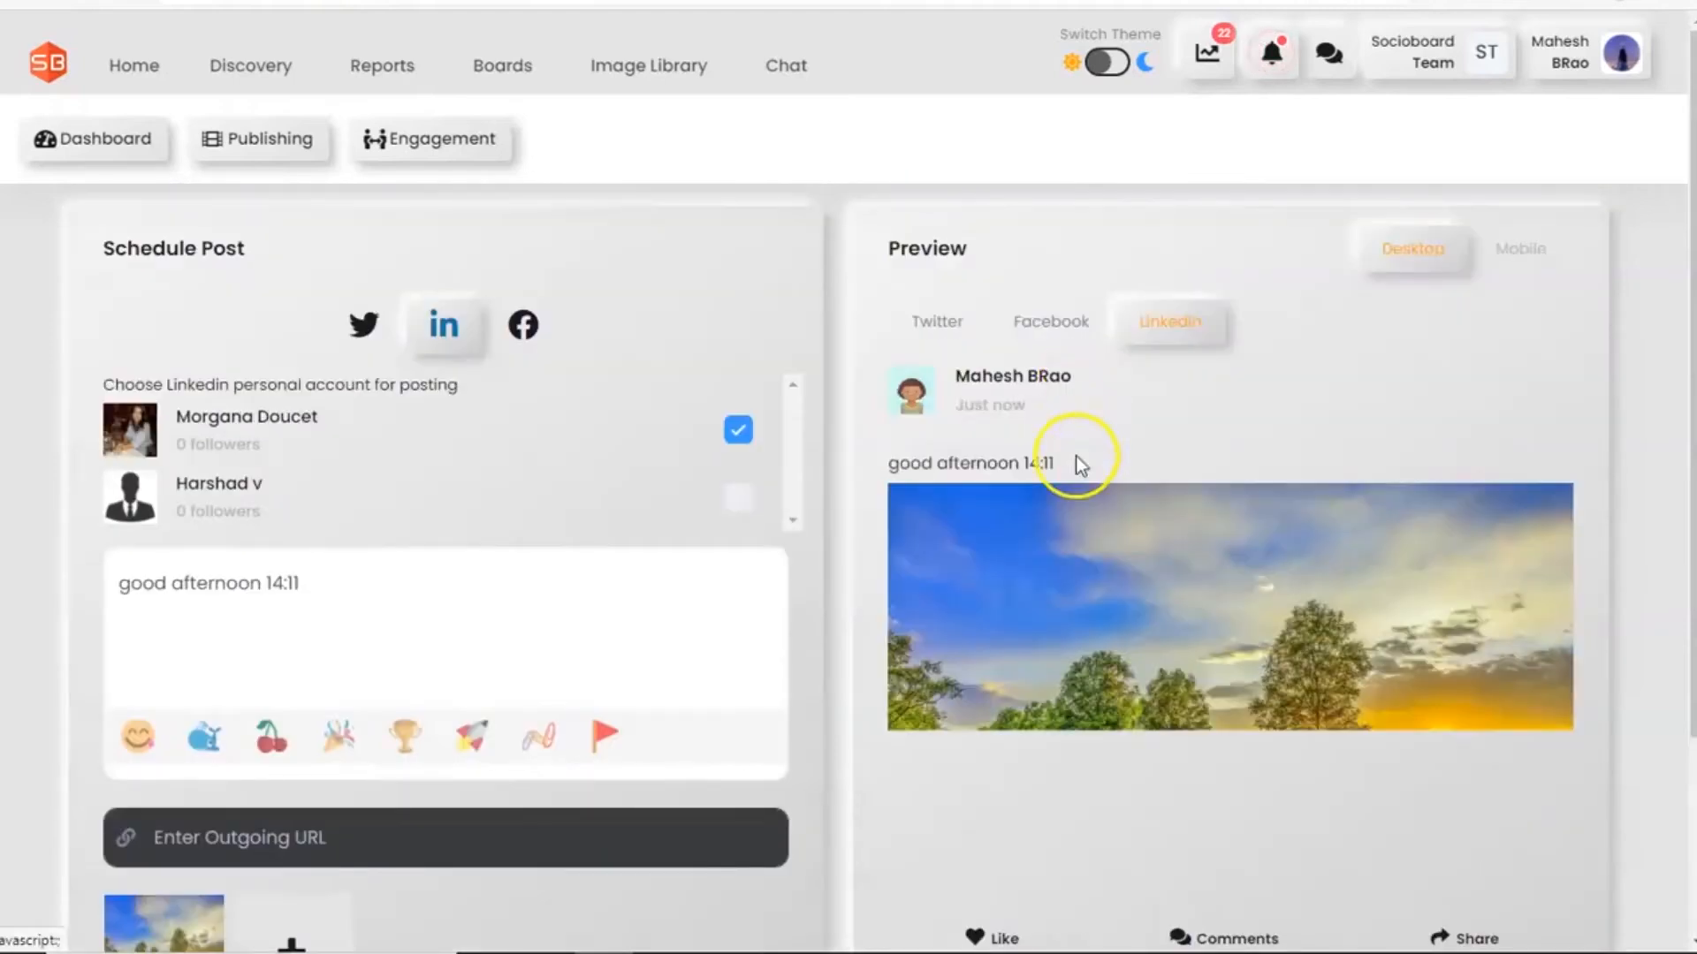
{"action": "scroll", "coordinate": [1190, 677], "scroll_direction": "down", "scroll_amount": 3}
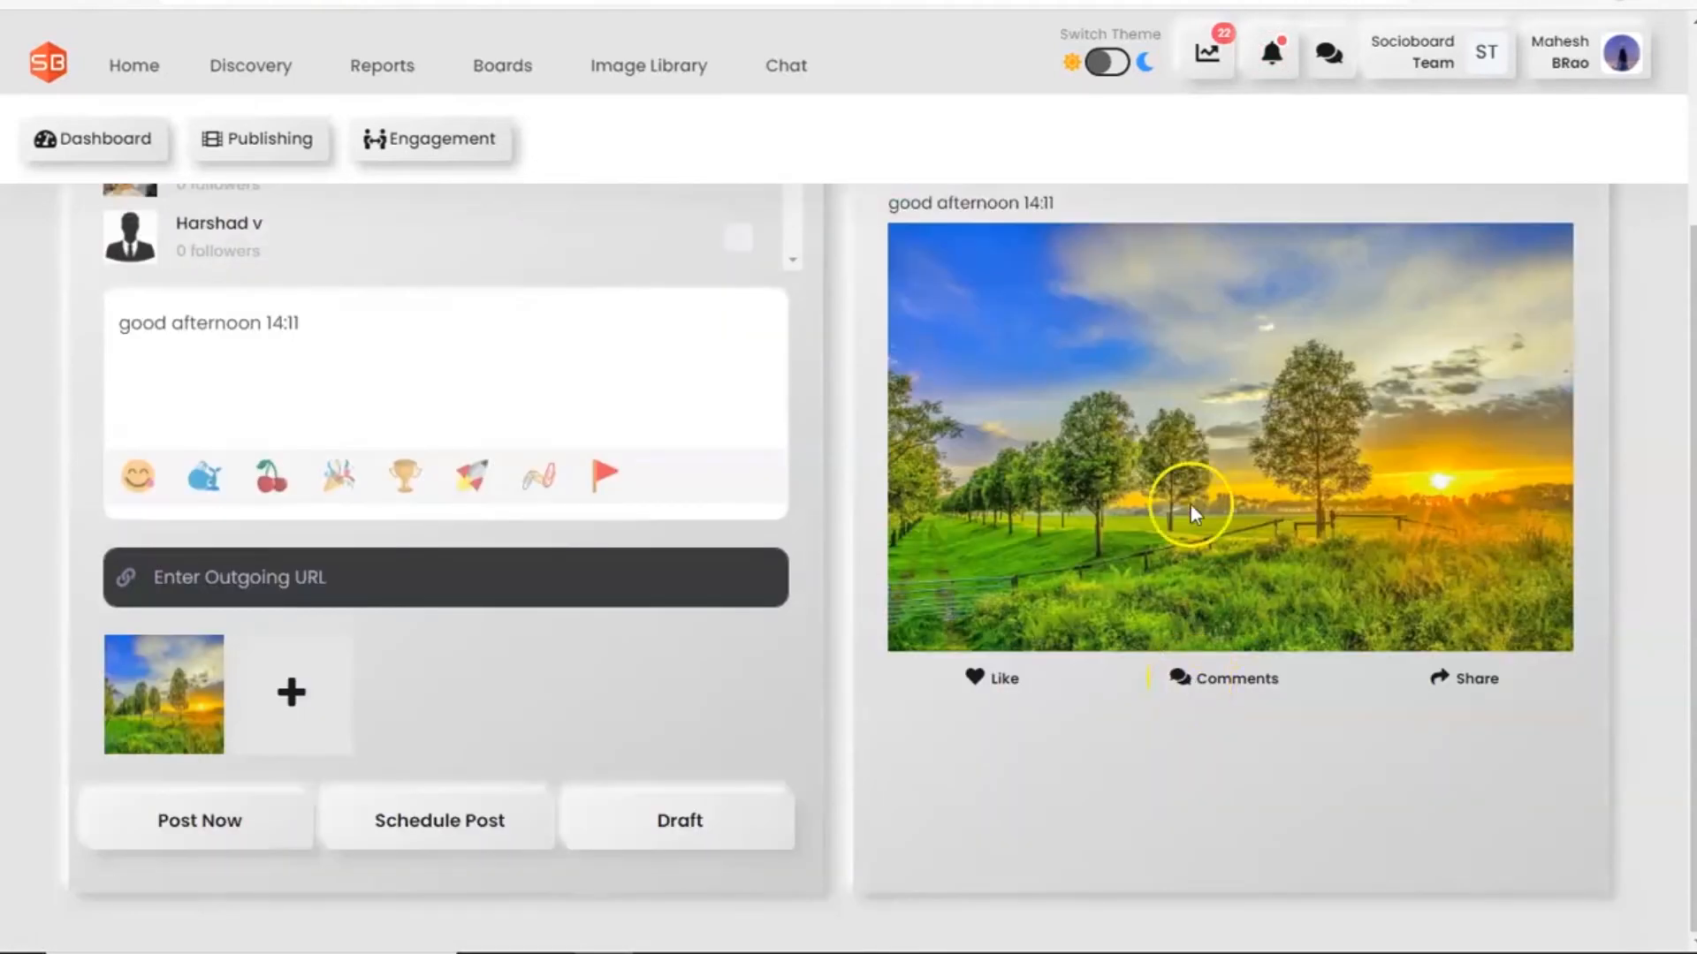
Set the post up as a Normal Schedule Post for 07/23/2021 2:12 PM.
{"action": "left_click", "coordinate": [459, 835]}
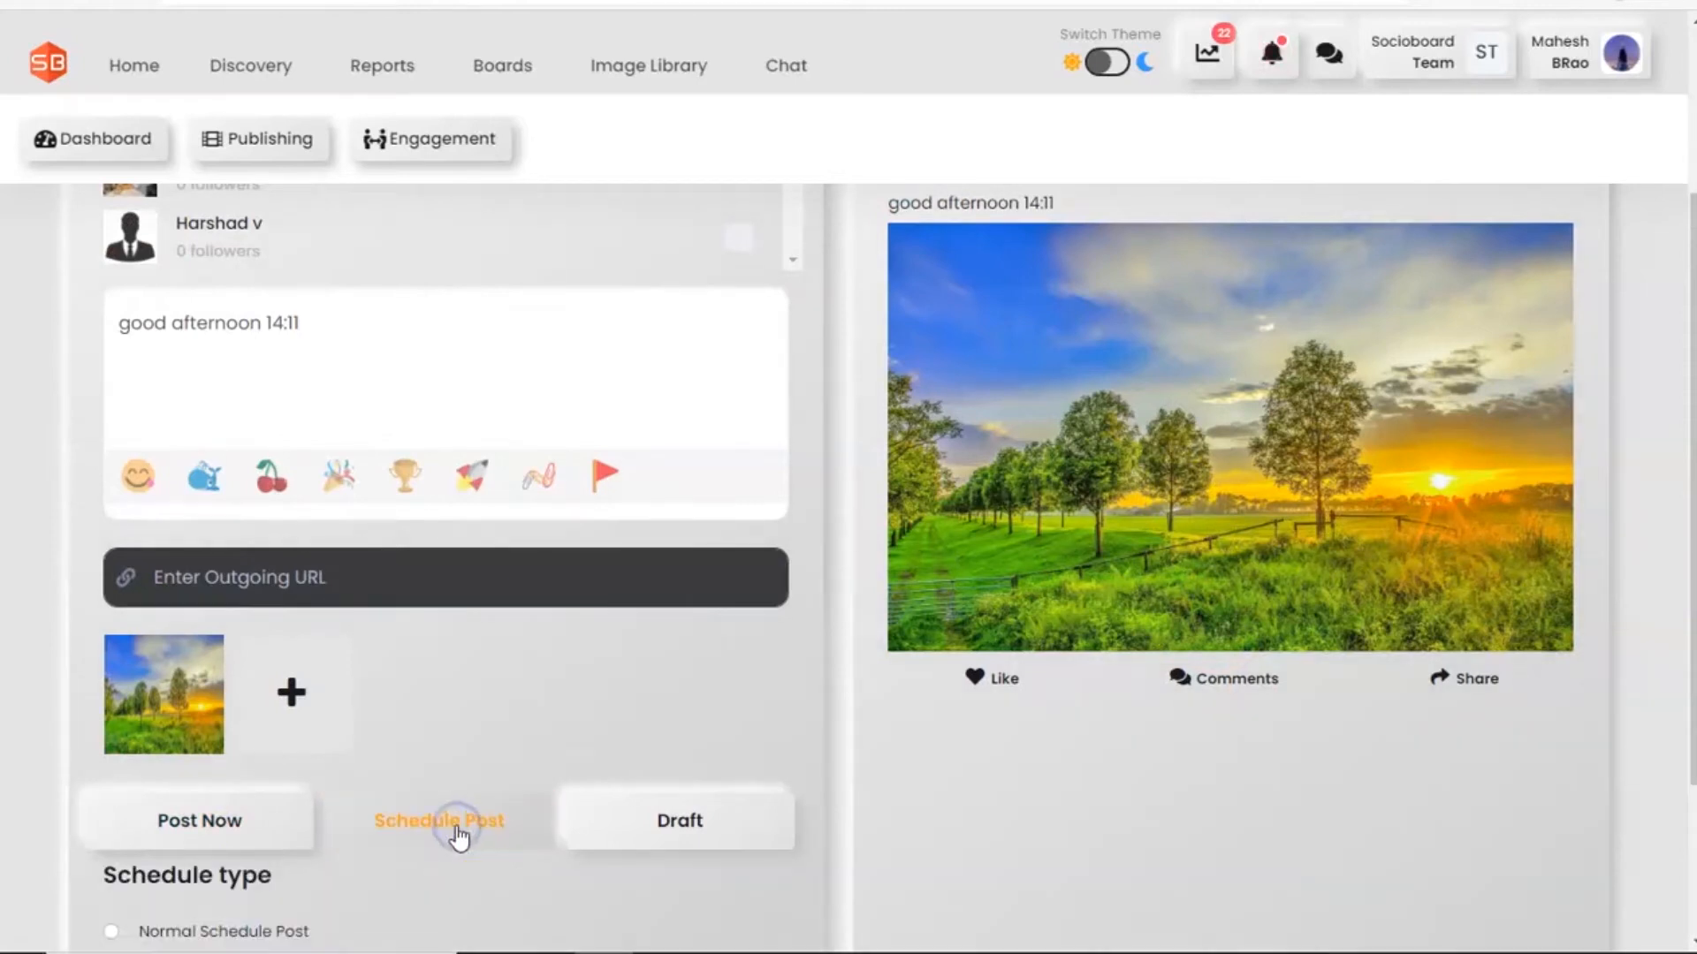
{"action": "scroll", "coordinate": [636, 670], "scroll_direction": "down", "scroll_amount": 3}
{"action": "left_click", "coordinate": [108, 702]}
{"action": "scroll", "coordinate": [477, 751], "scroll_direction": "down", "scroll_amount": 2}
{"action": "left_click", "coordinate": [281, 712]}
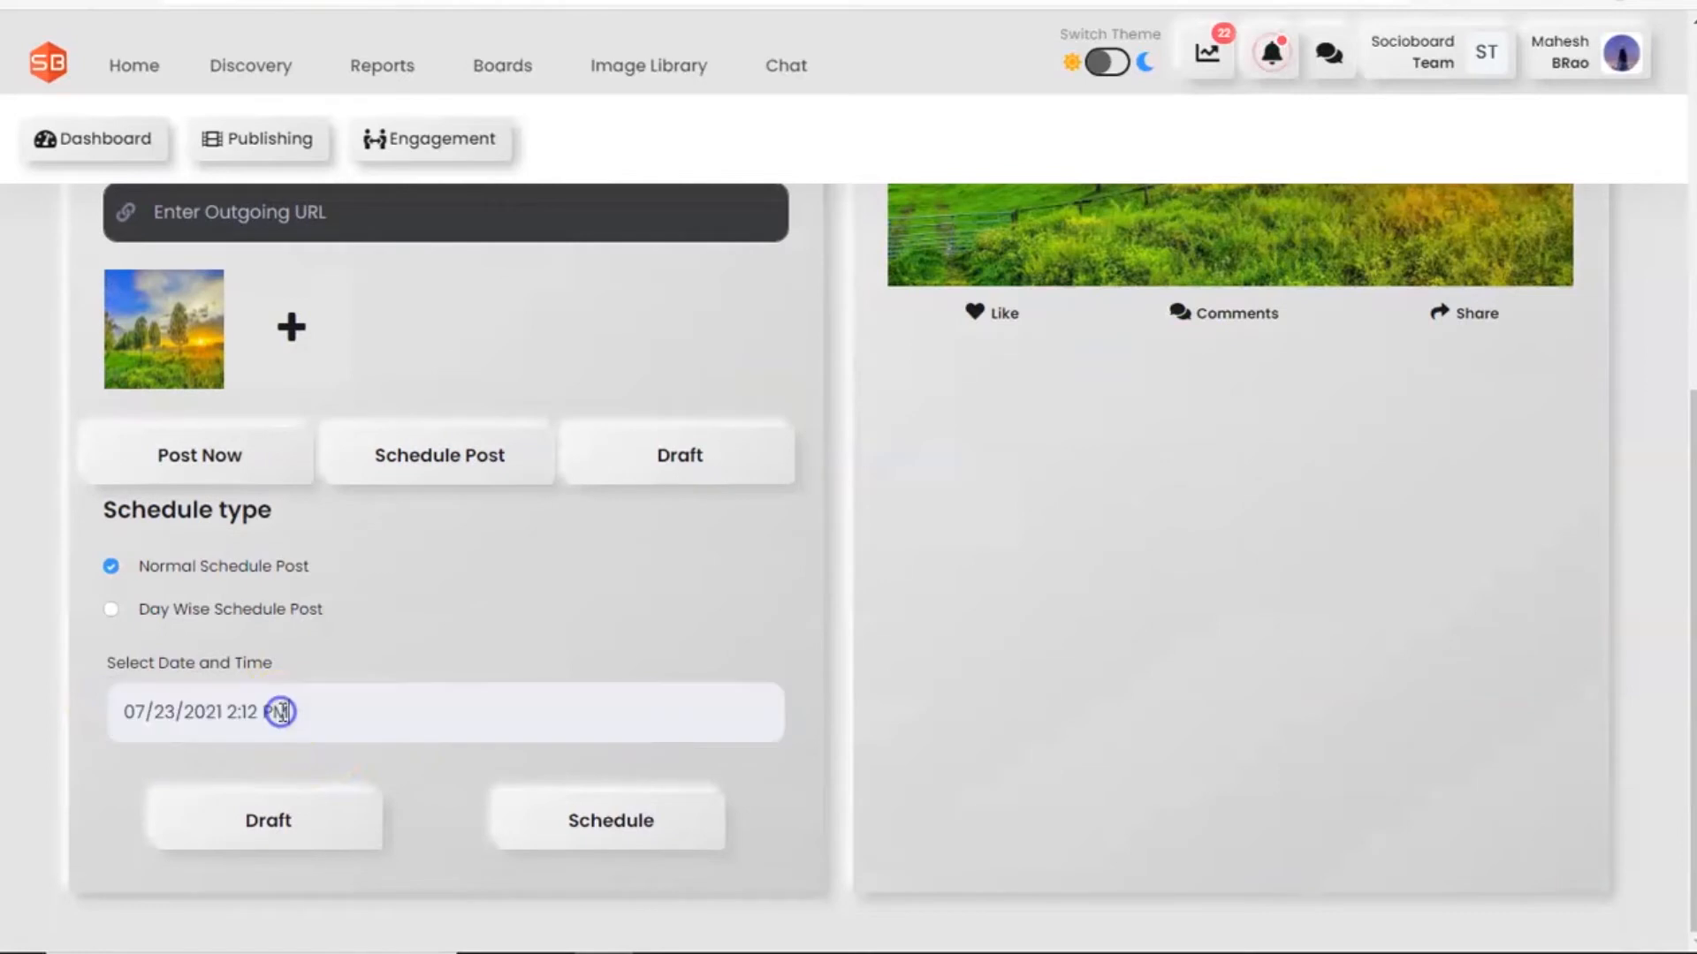
Change the post text to "good afternoon 14:12" and submit the normal schedule.
{"action": "scroll", "coordinate": [296, 725], "scroll_direction": "up", "scroll_amount": 8}
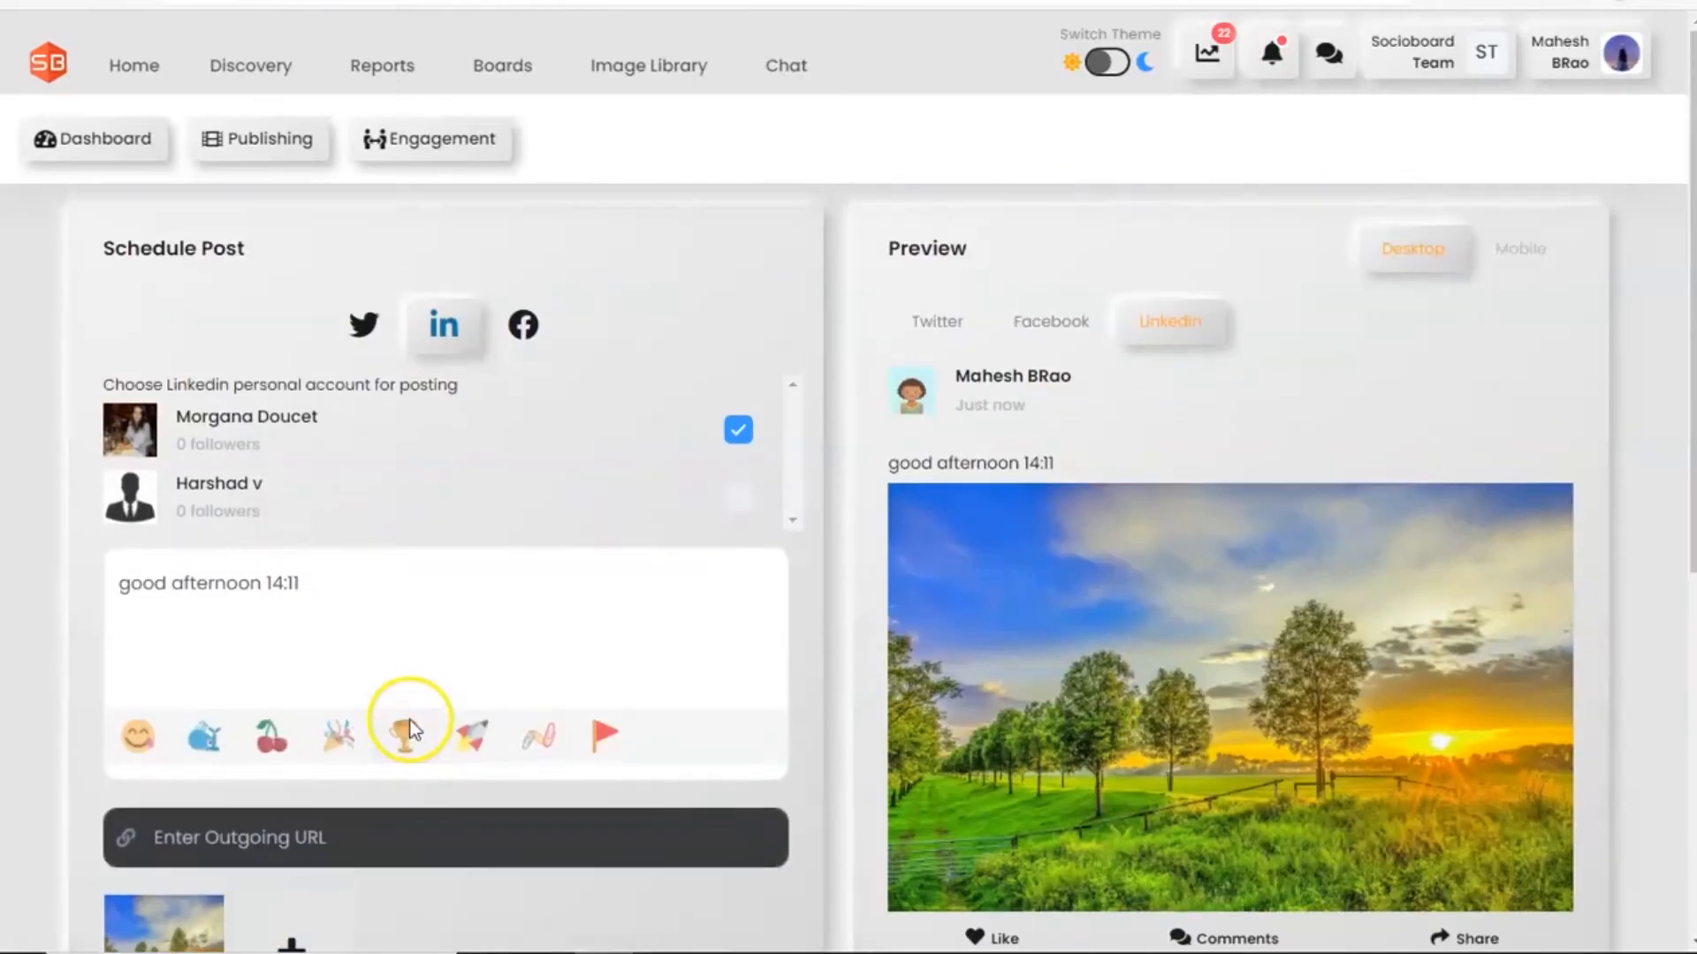
{"action": "left_click", "coordinate": [309, 585]}
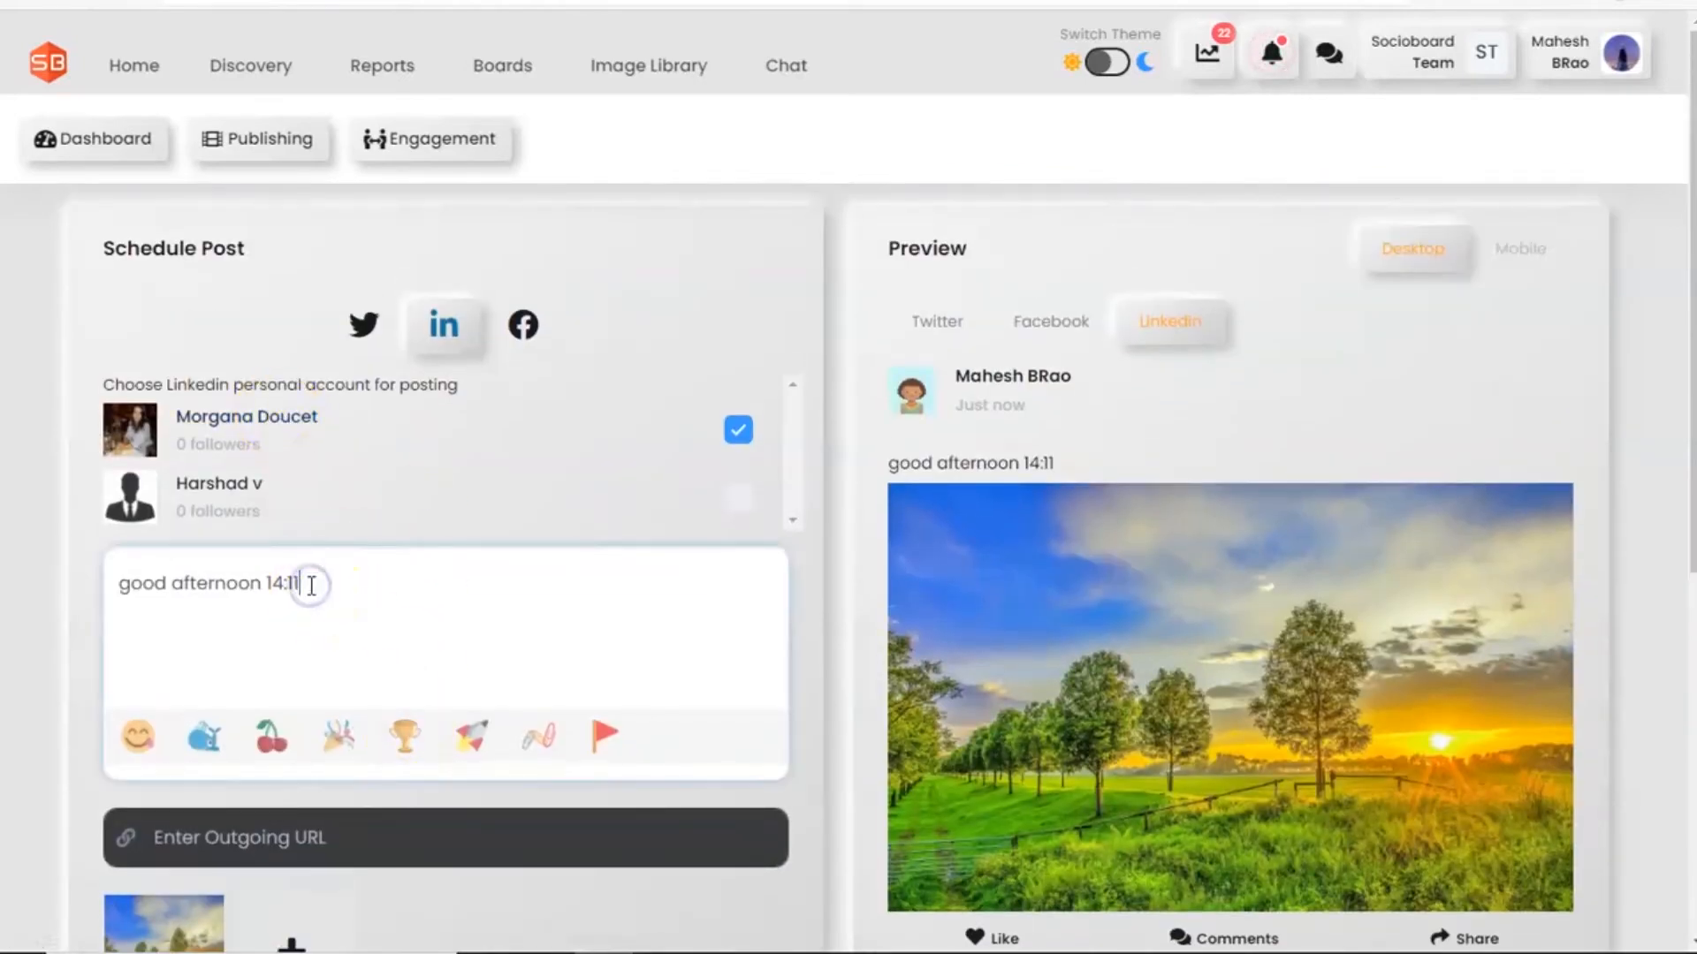
{"action": "type", "text": "2"}
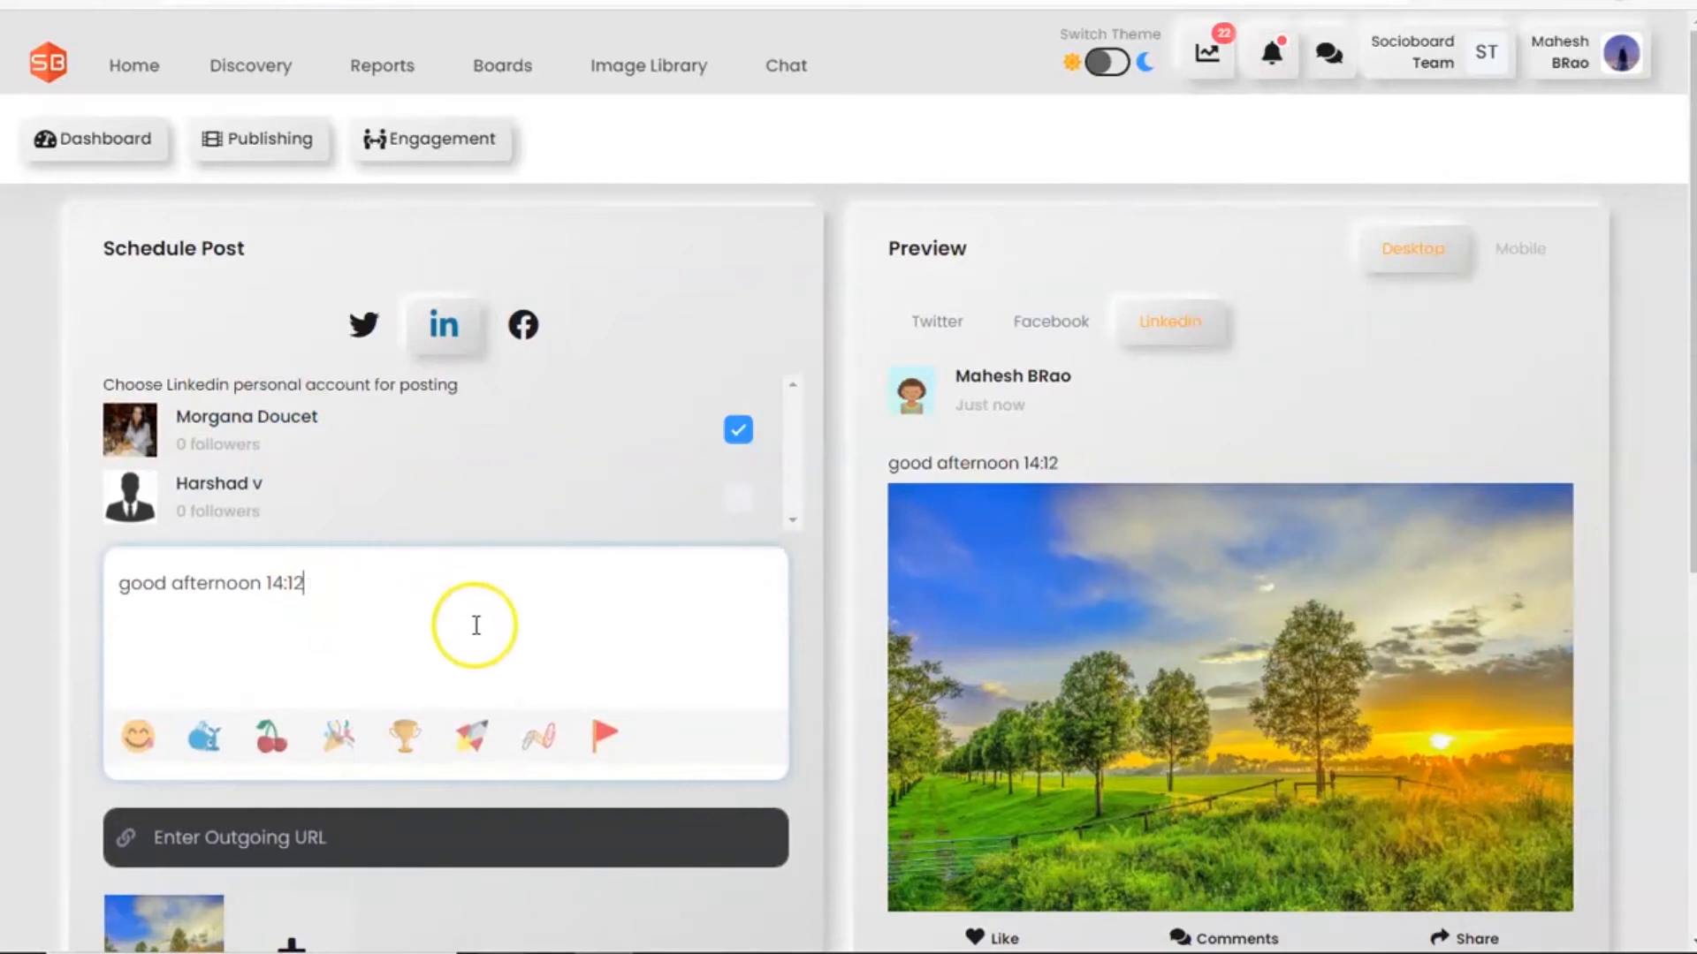
{"action": "scroll", "coordinate": [548, 624], "scroll_direction": "down", "scroll_amount": 7}
{"action": "left_click", "coordinate": [595, 819]}
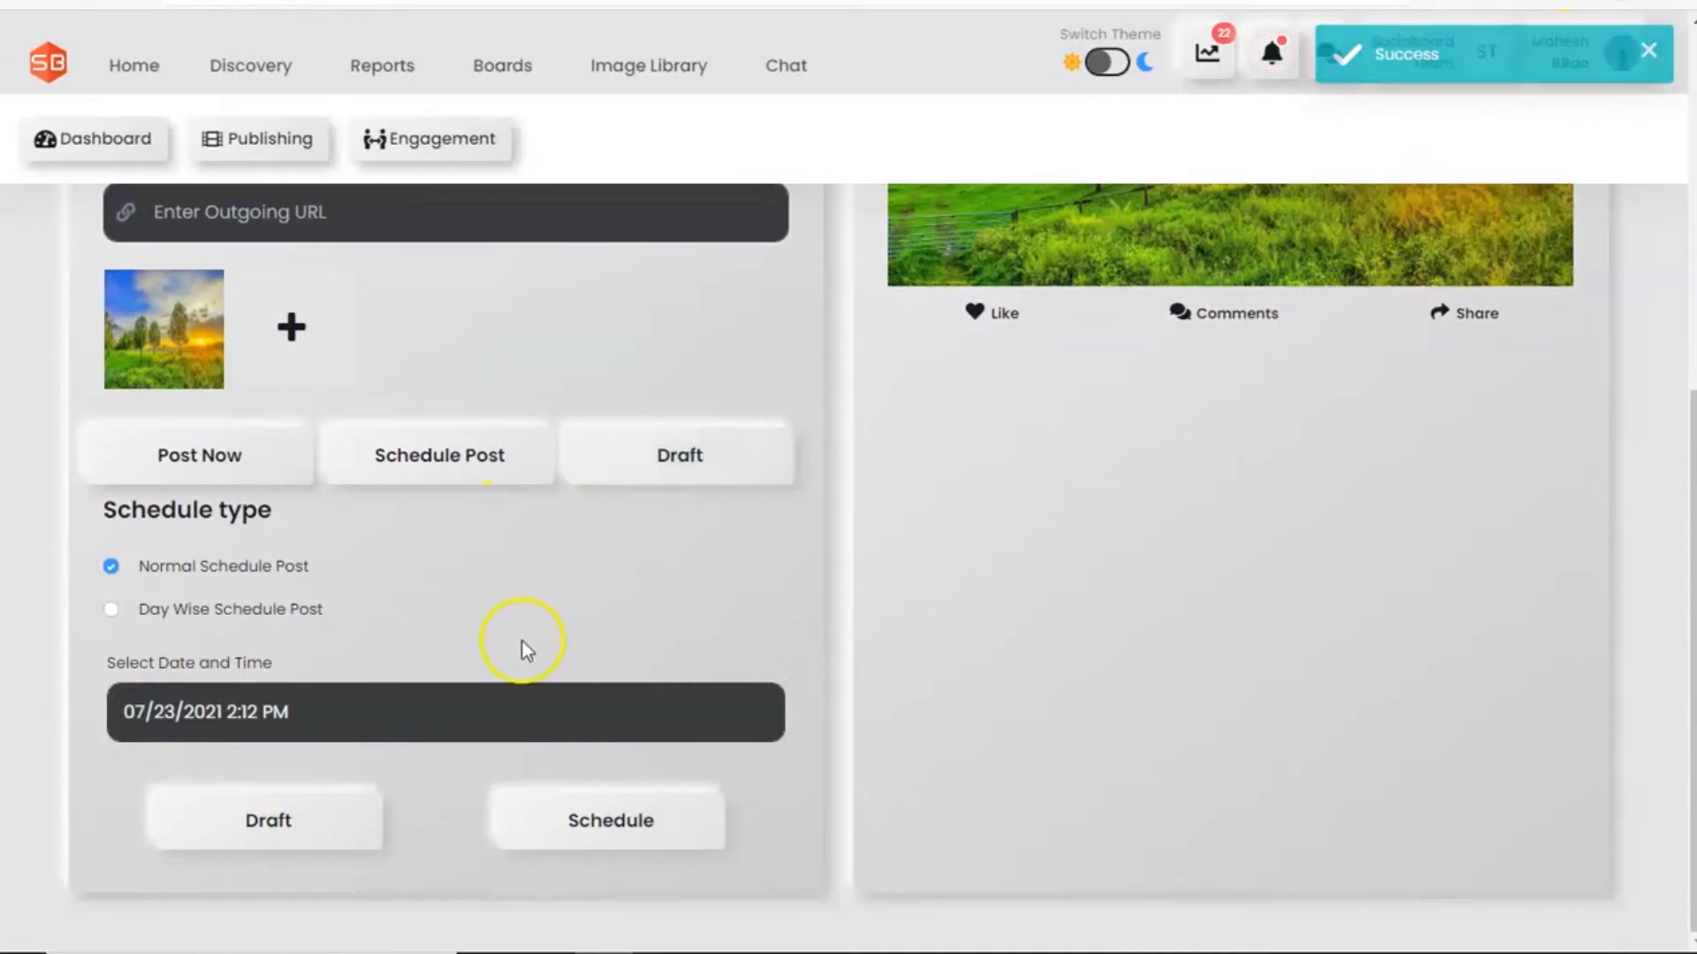
Schedule the post day-wise for Friday and Saturday with the time 07/23/2021 2:13 PM.
{"action": "scroll", "coordinate": [523, 642], "scroll_direction": "up", "scroll_amount": 7}
{"action": "scroll", "coordinate": [518, 512], "scroll_direction": "down", "scroll_amount": 7}
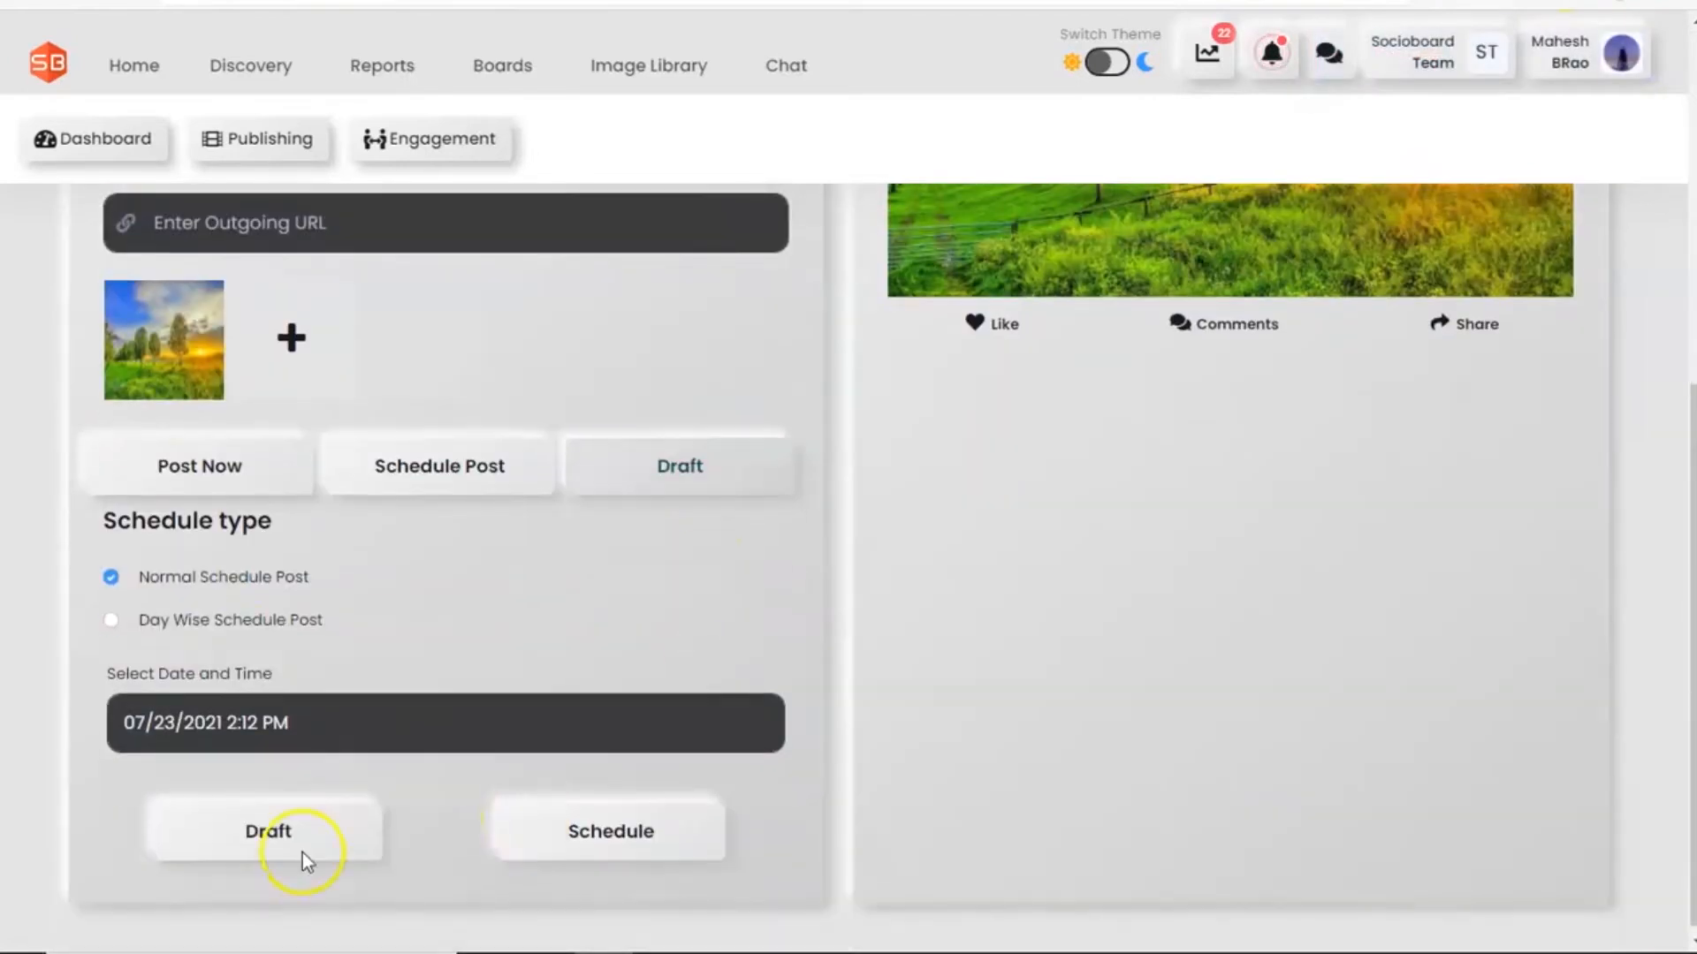
{"action": "left_click", "coordinate": [100, 618]}
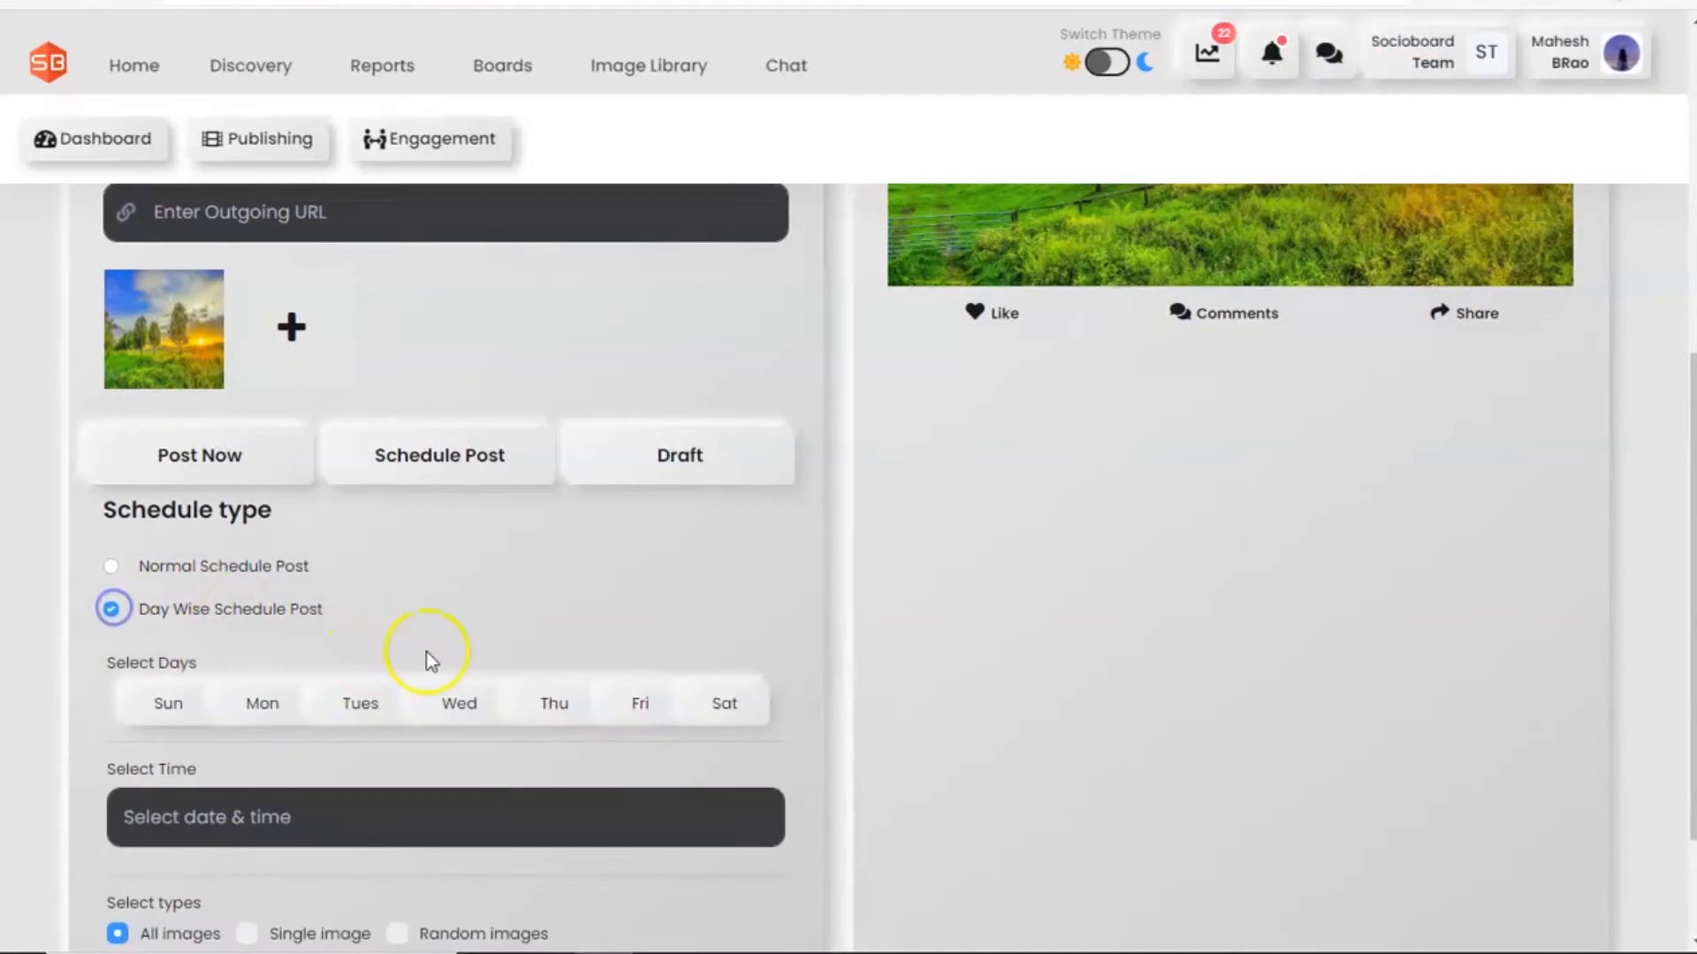
{"action": "scroll", "coordinate": [427, 652], "scroll_direction": "down", "scroll_amount": 2}
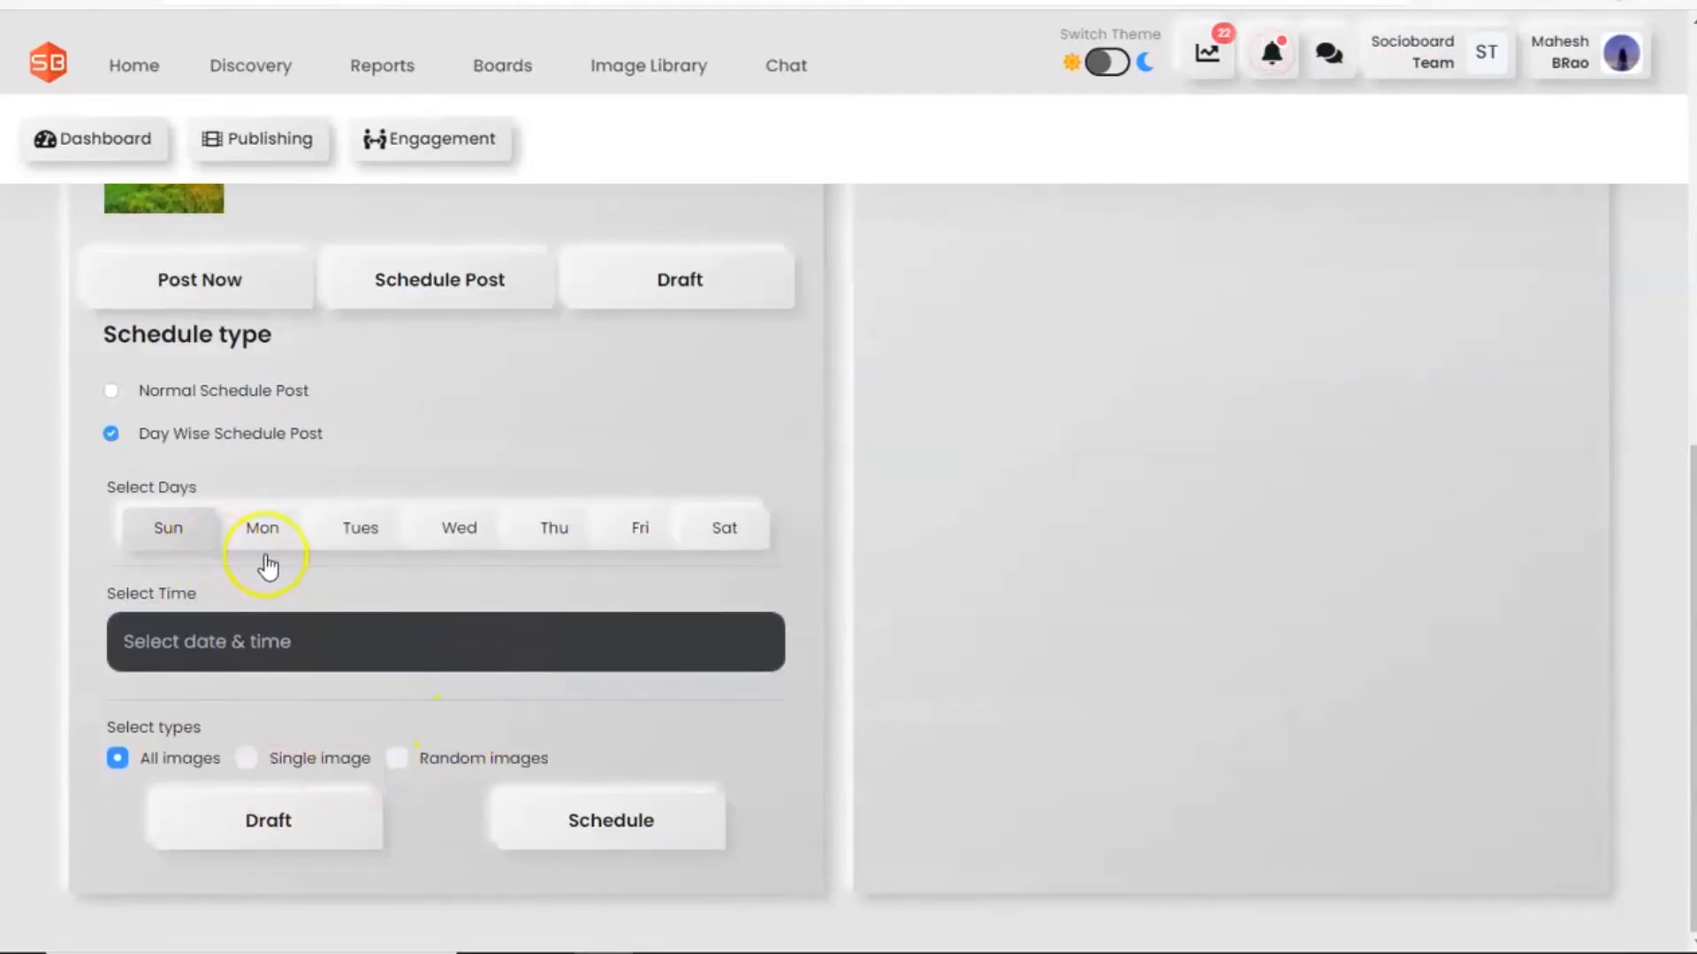
{"action": "left_click", "coordinate": [636, 535]}
{"action": "left_click", "coordinate": [708, 535]}
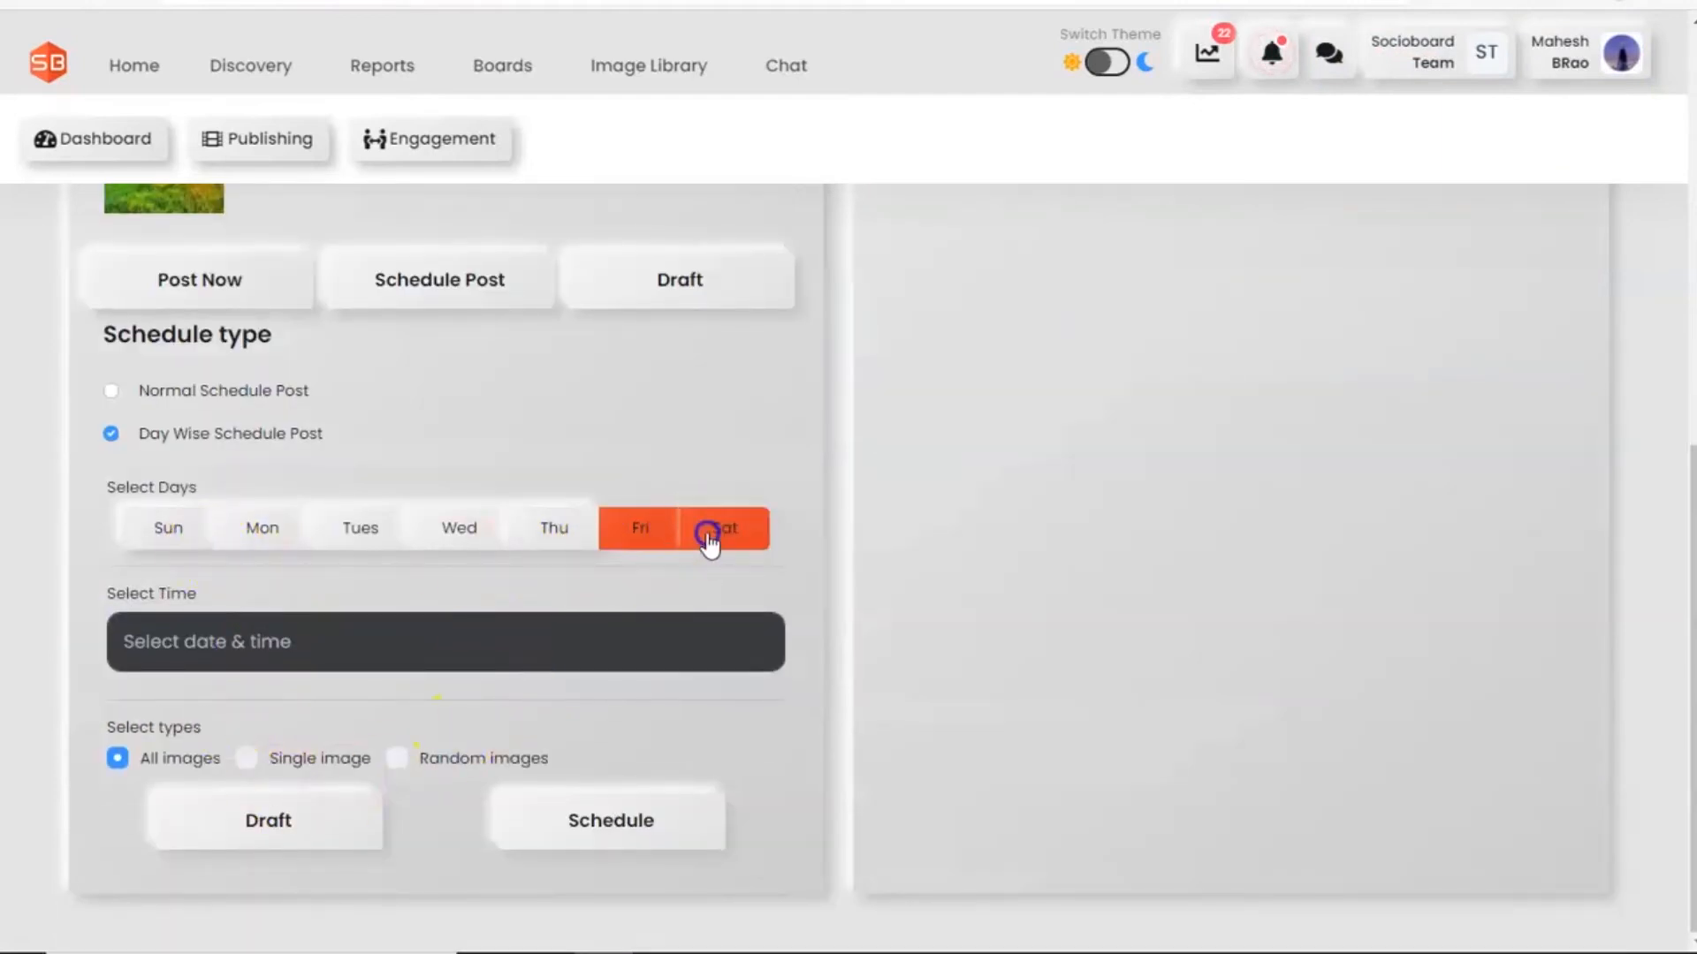
{"action": "left_click", "coordinate": [730, 629]}
{"action": "left_click", "coordinate": [626, 824]}
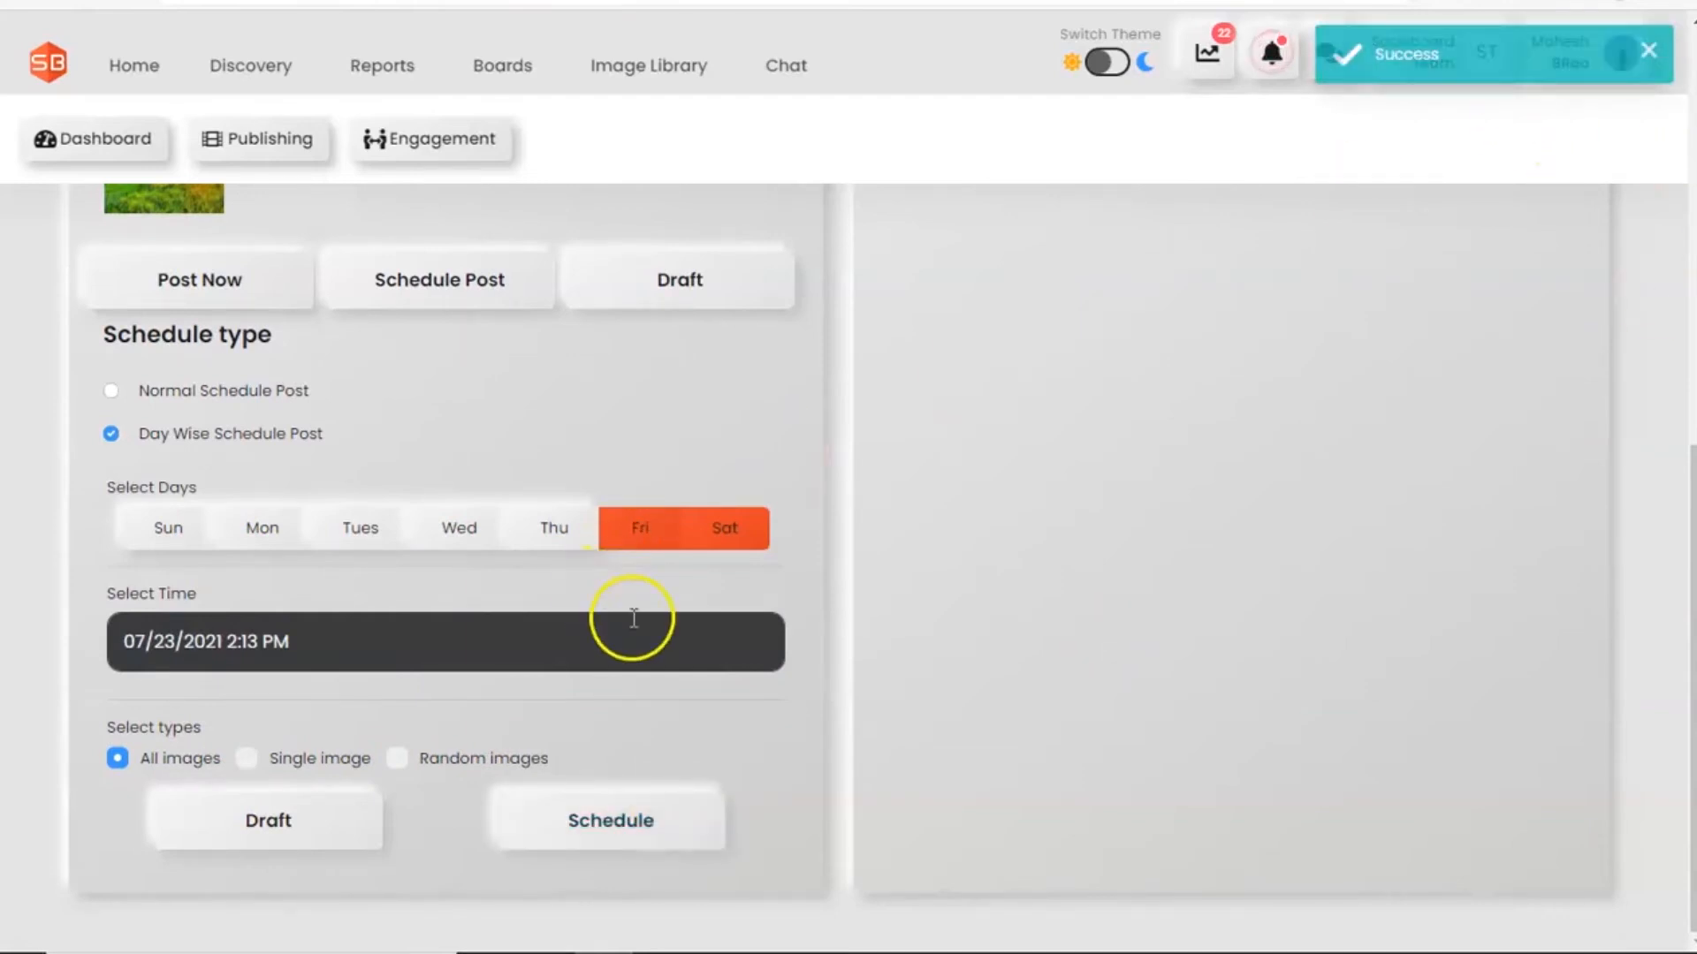
Review the Twitter account selection for the post and the available publishing options.
{"action": "scroll", "coordinate": [636, 617], "scroll_direction": "up", "scroll_amount": 8}
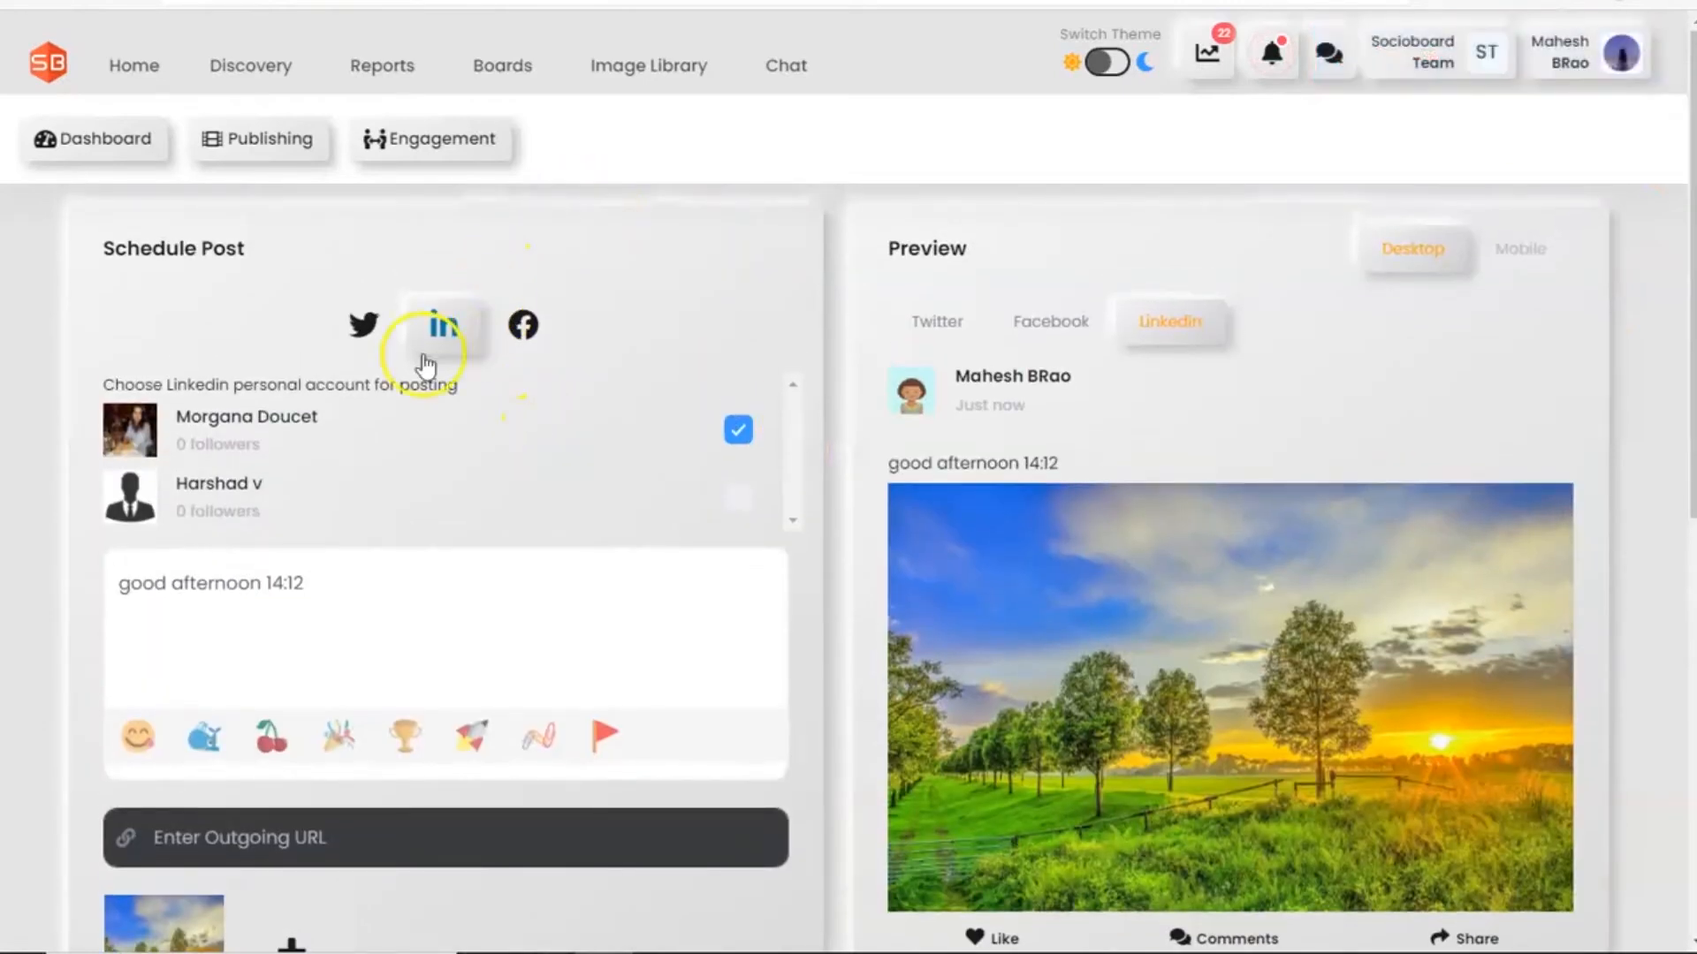
{"action": "left_click", "coordinate": [364, 345]}
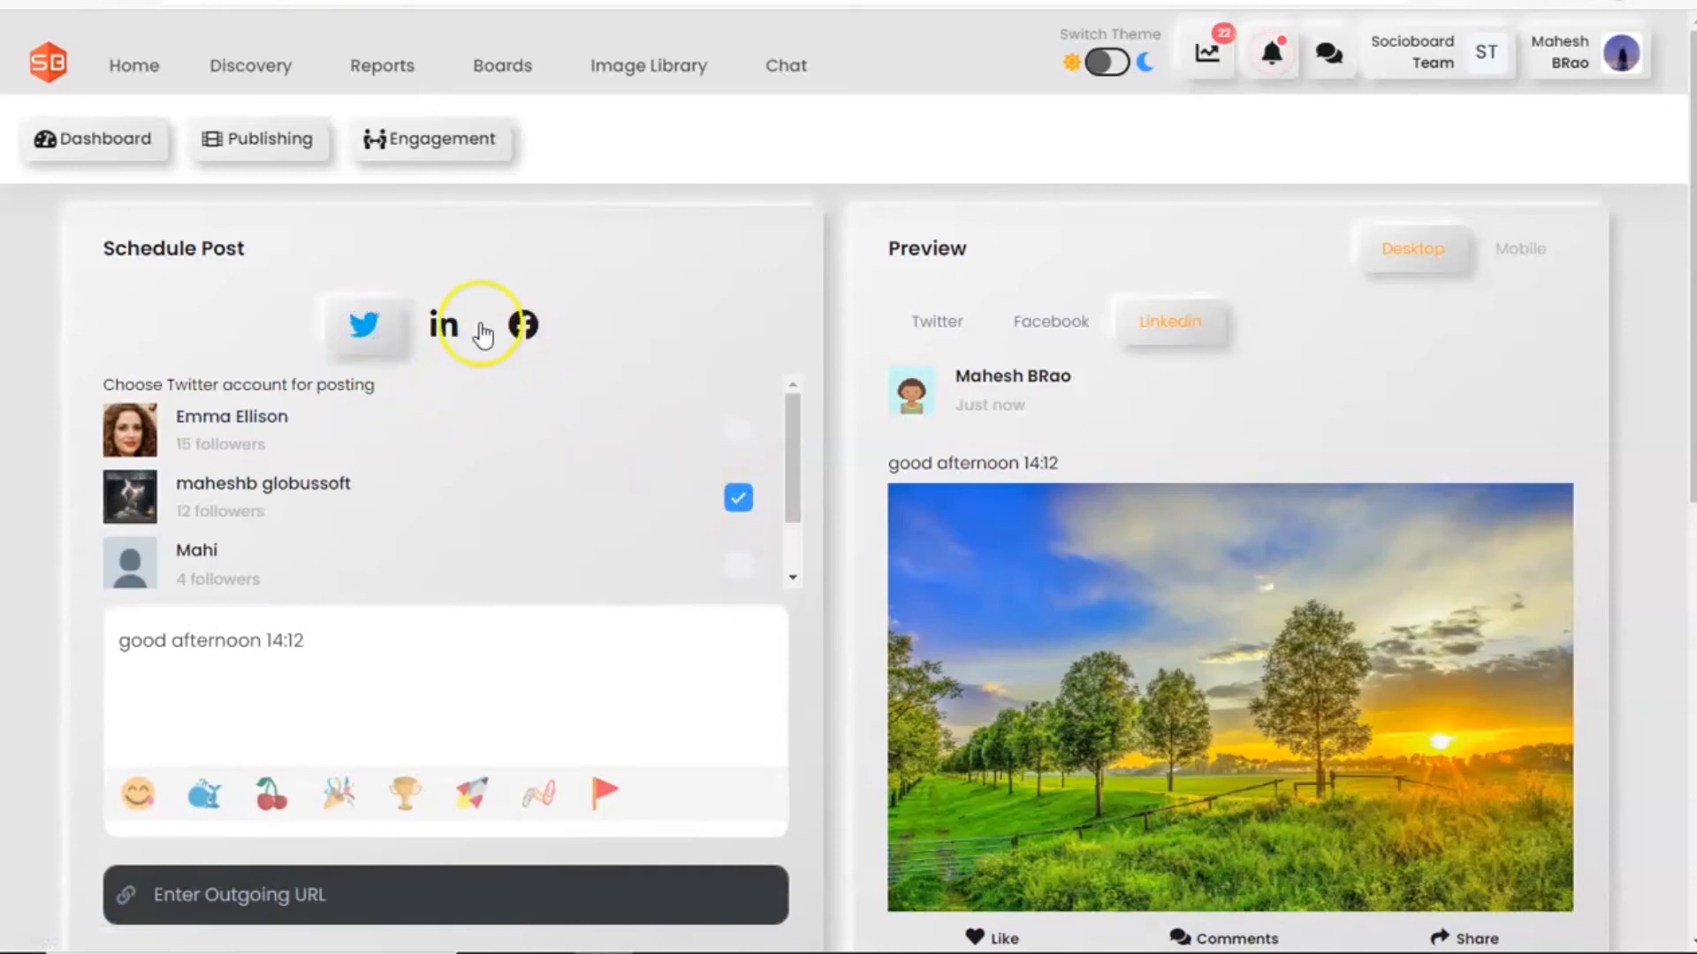
{"action": "left_click", "coordinate": [289, 137]}
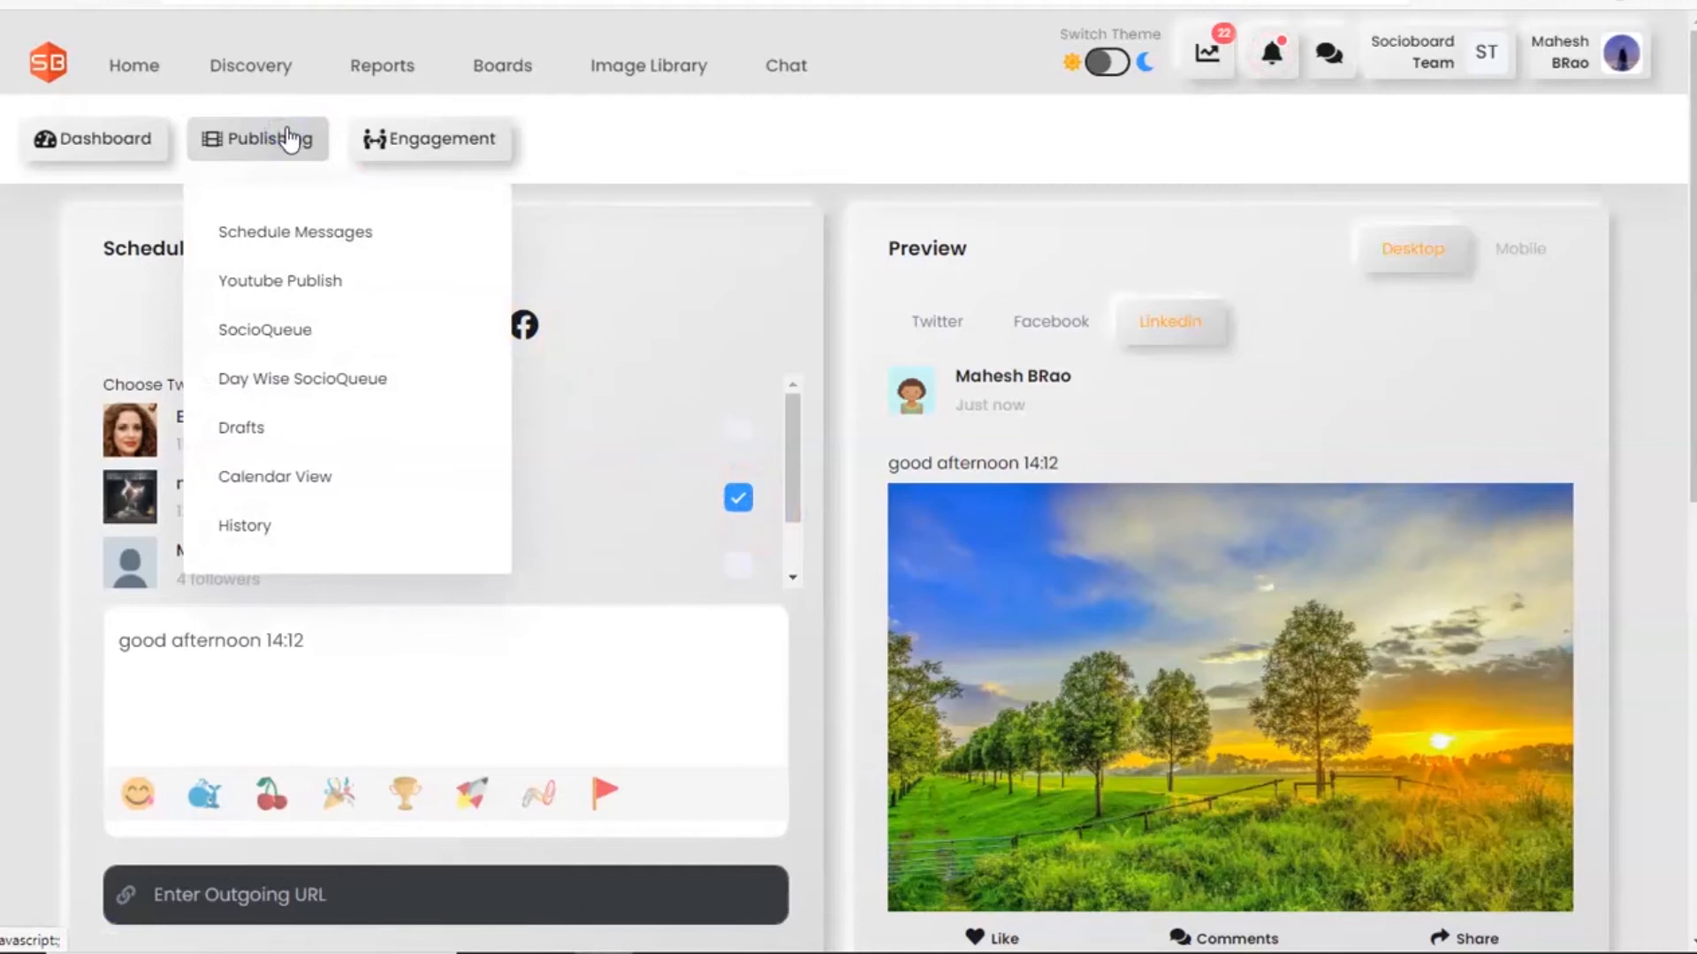
{"action": "left_click", "coordinate": [795, 146]}
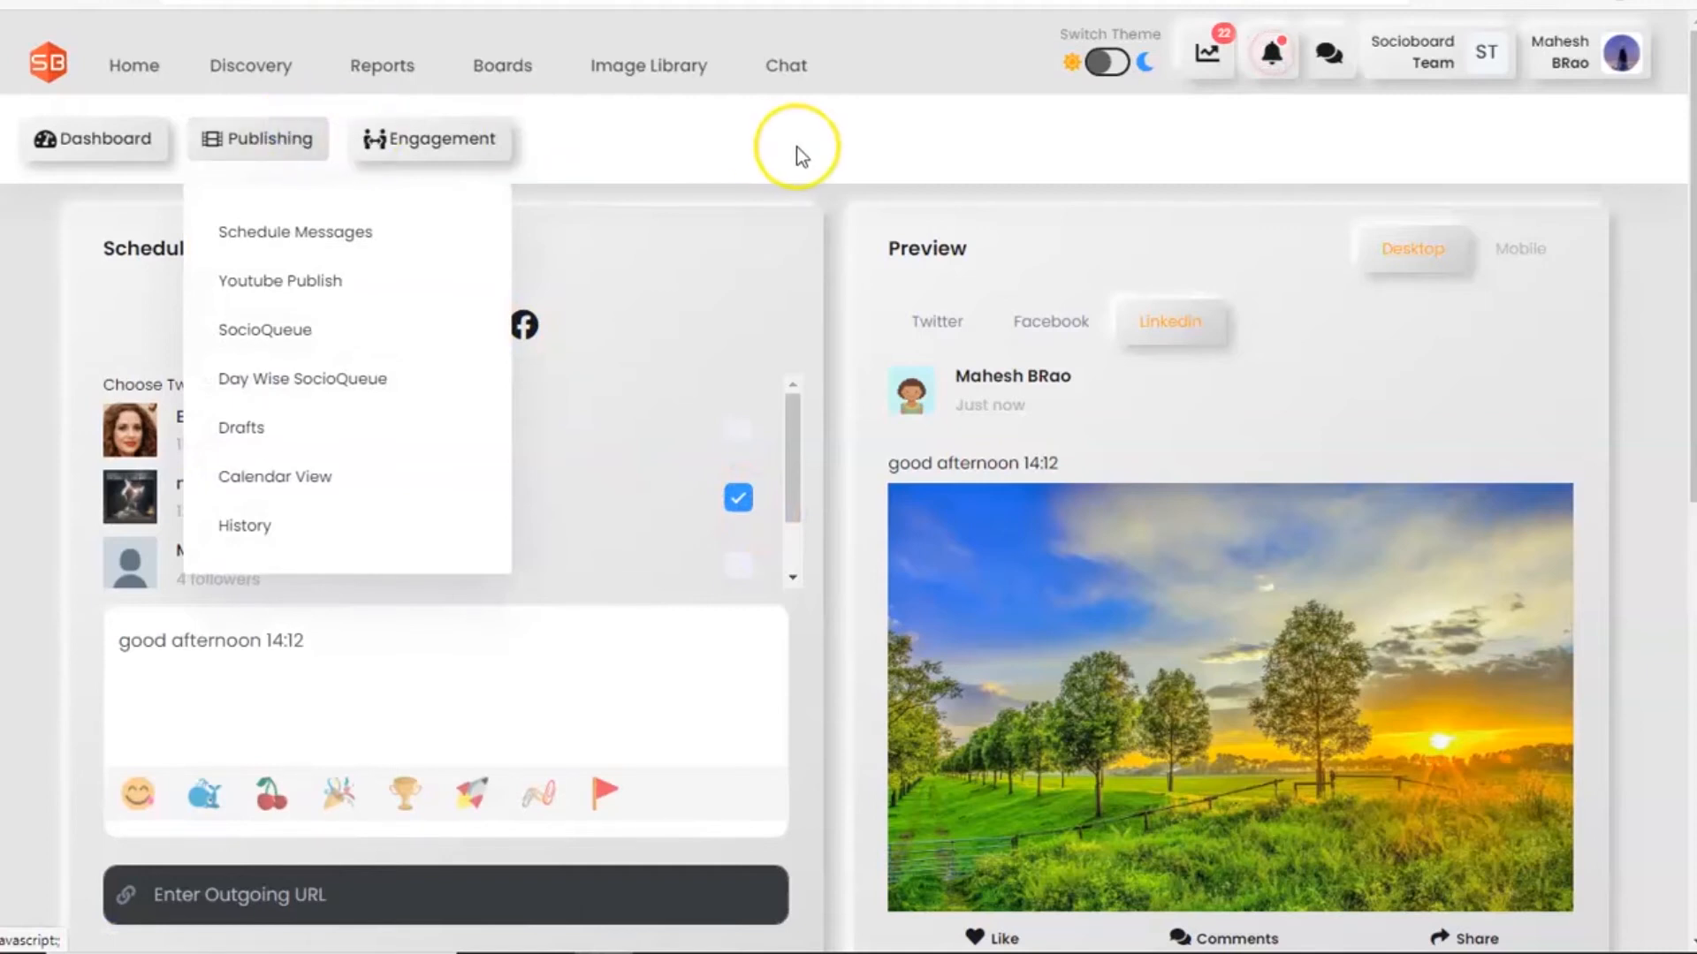
Return to the dashboard and review the stats, team report and publishing history.
{"action": "left_click", "coordinate": [139, 138]}
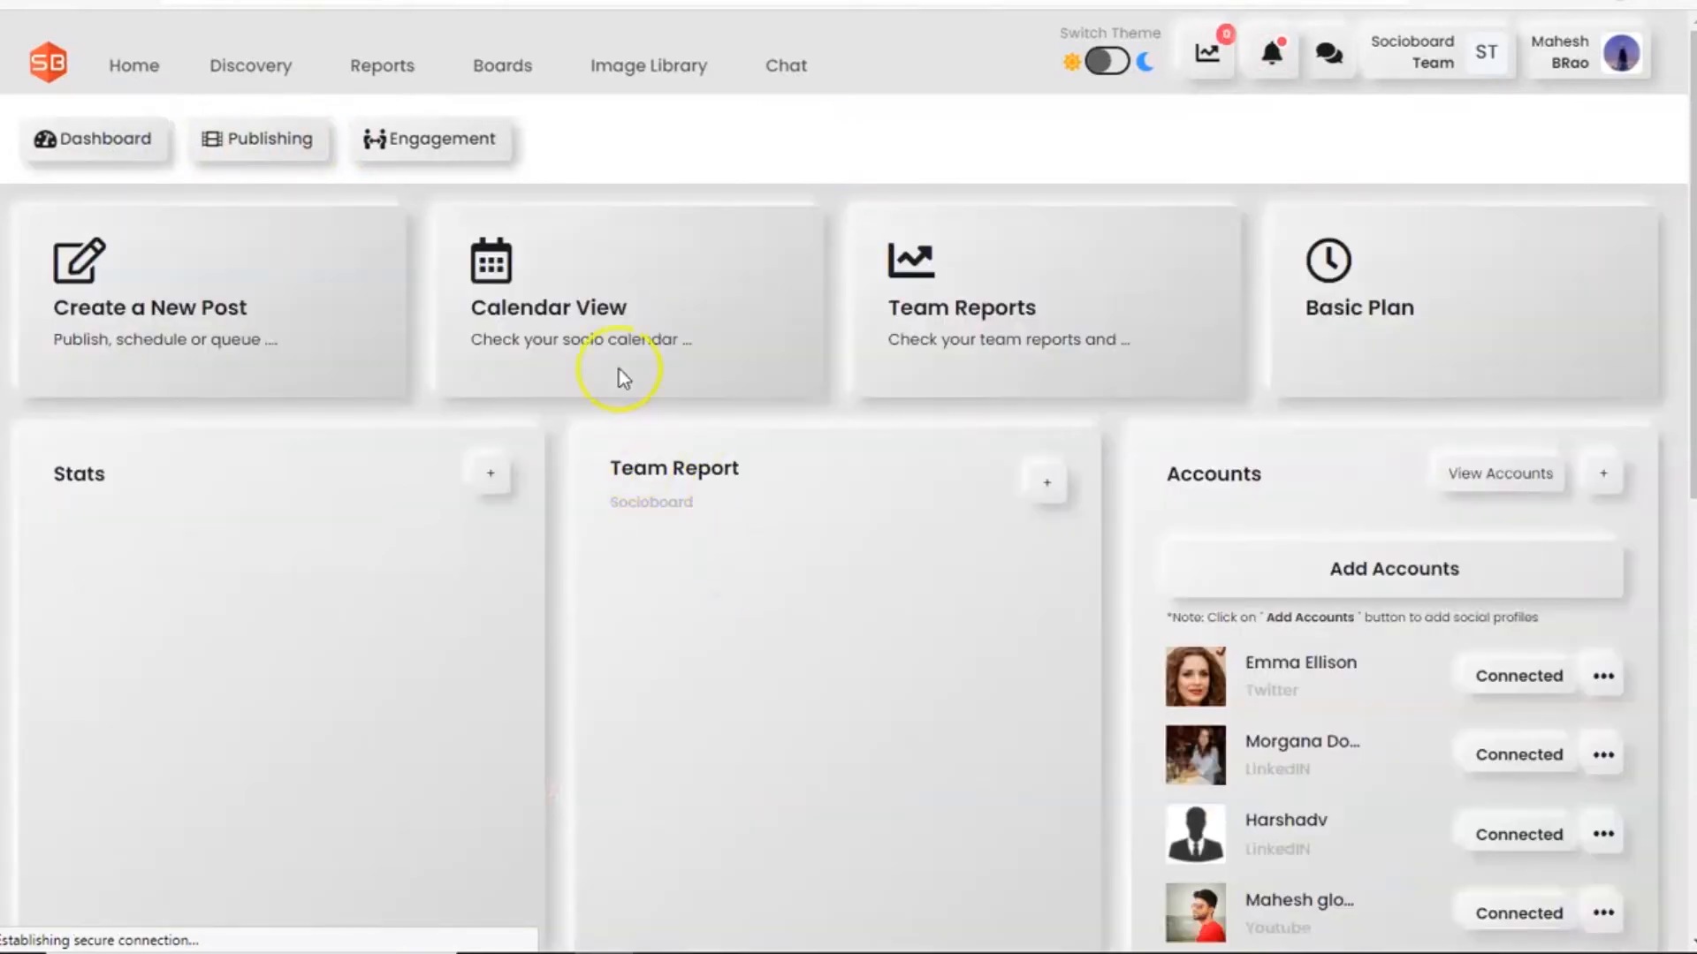
{"action": "scroll", "coordinate": [636, 579], "scroll_direction": "down", "scroll_amount": 8}
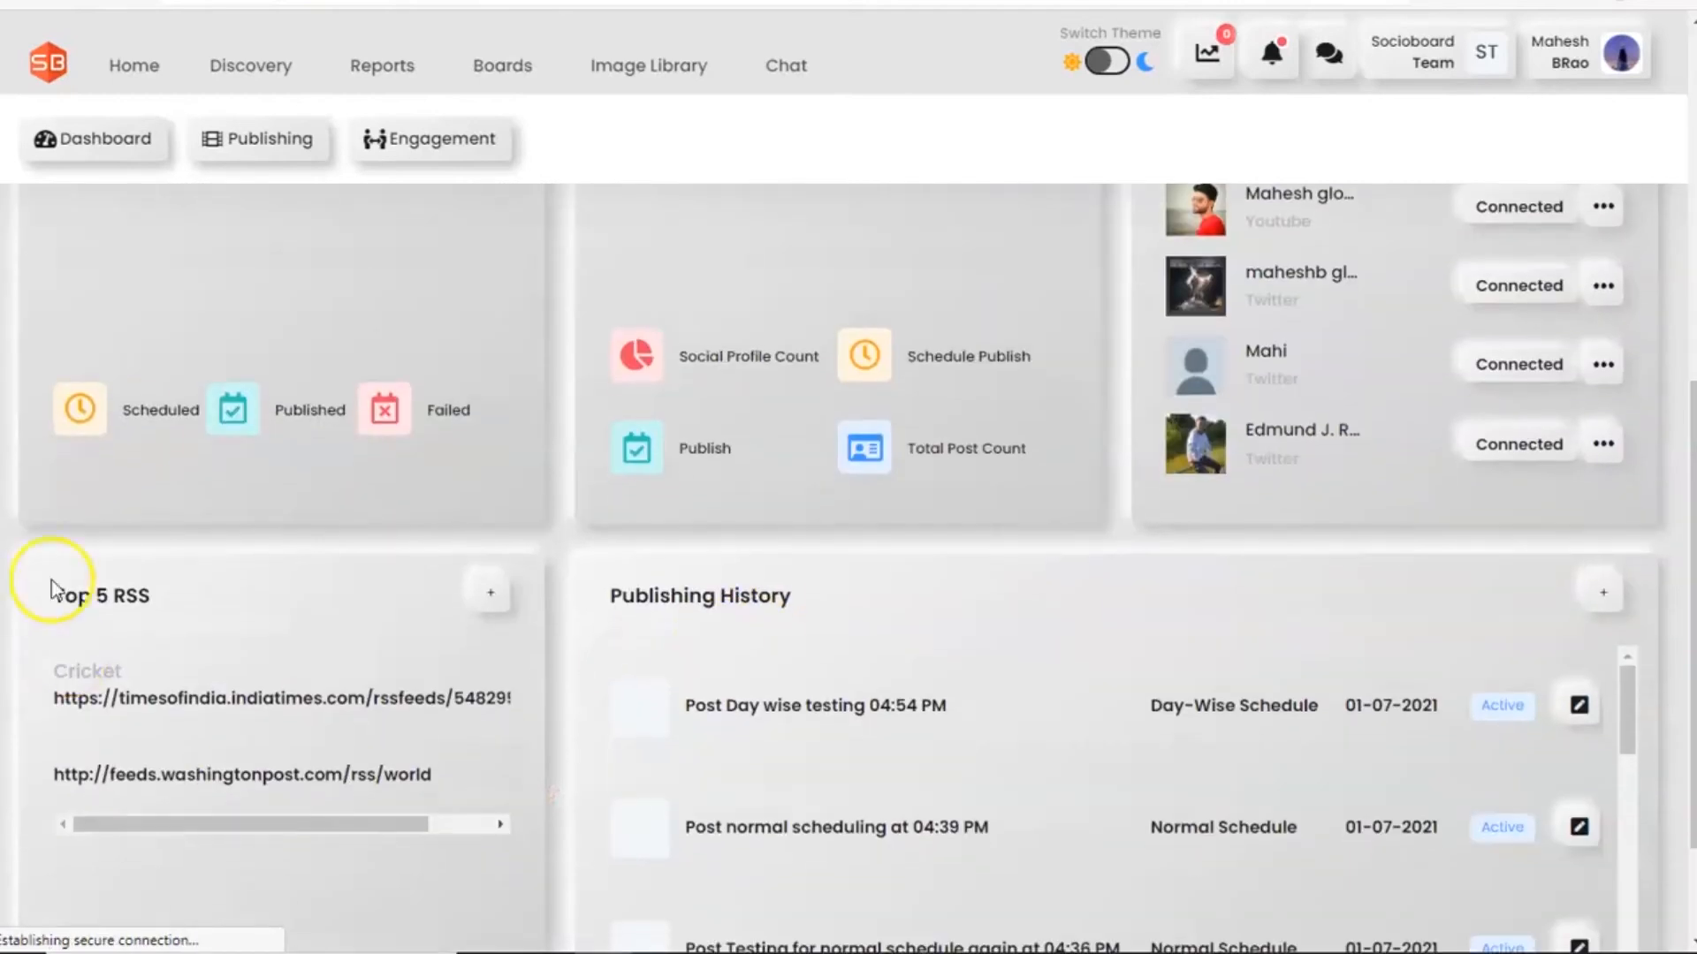
{"action": "scroll", "coordinate": [273, 527], "scroll_direction": "up", "scroll_amount": 6}
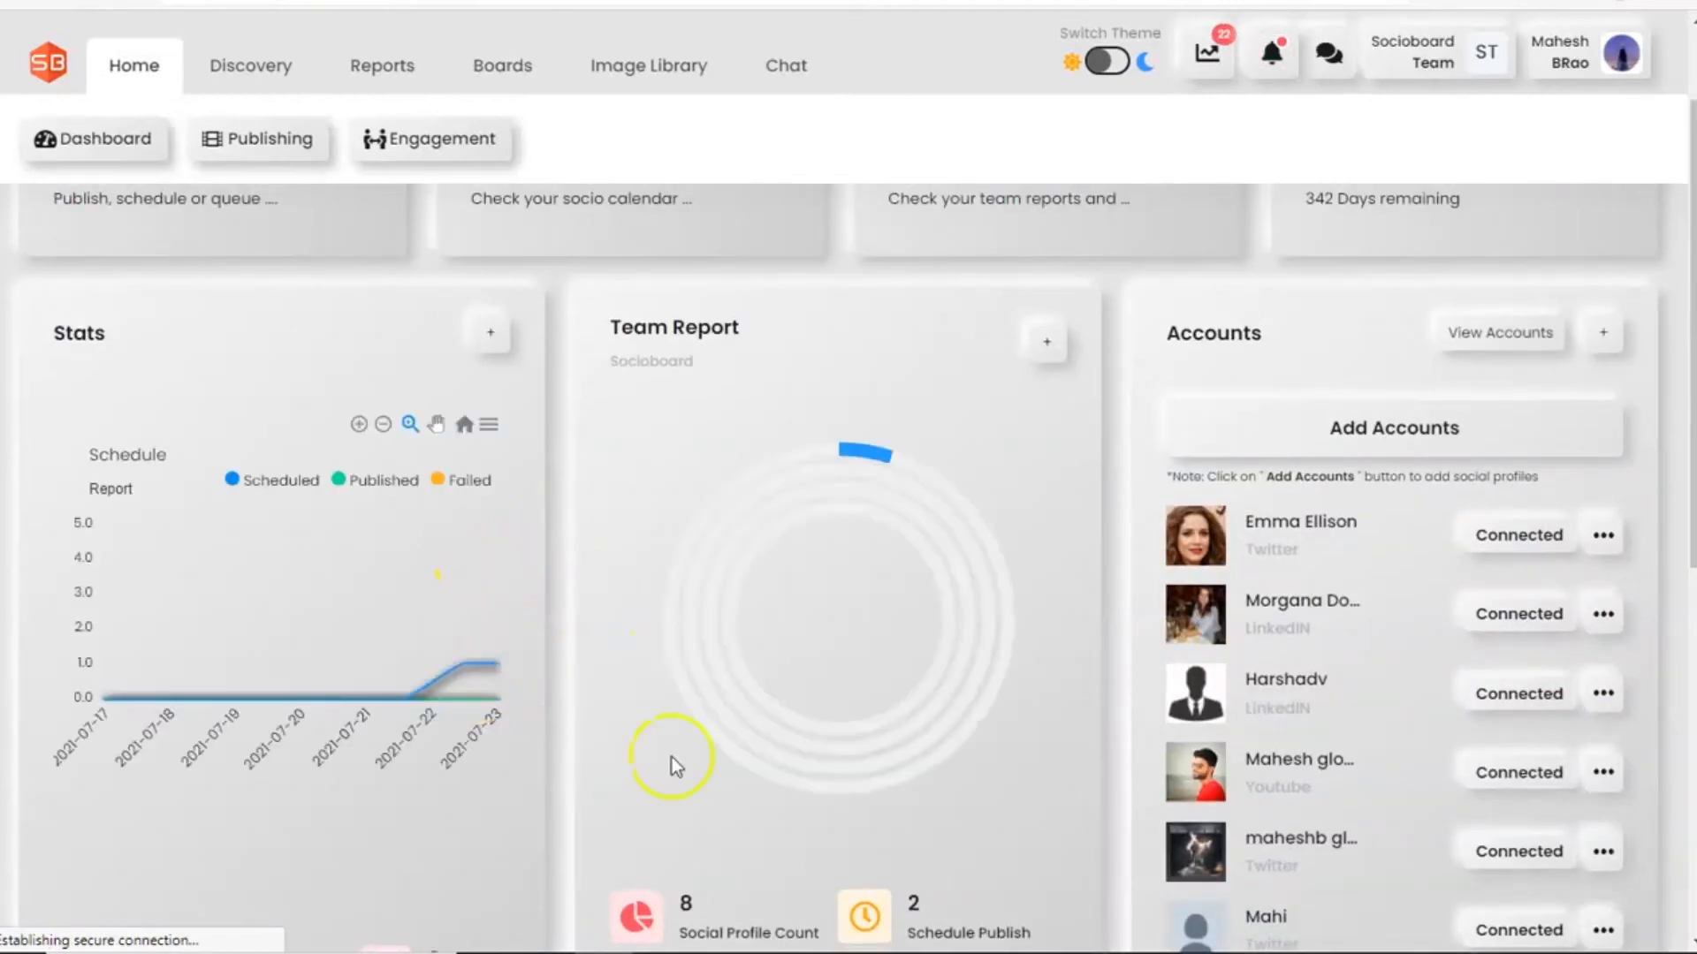
Review the dashboard's scheduled, published and team report figures and open the calendar view.
{"action": "scroll", "coordinate": [674, 760], "scroll_direction": "down", "scroll_amount": 6}
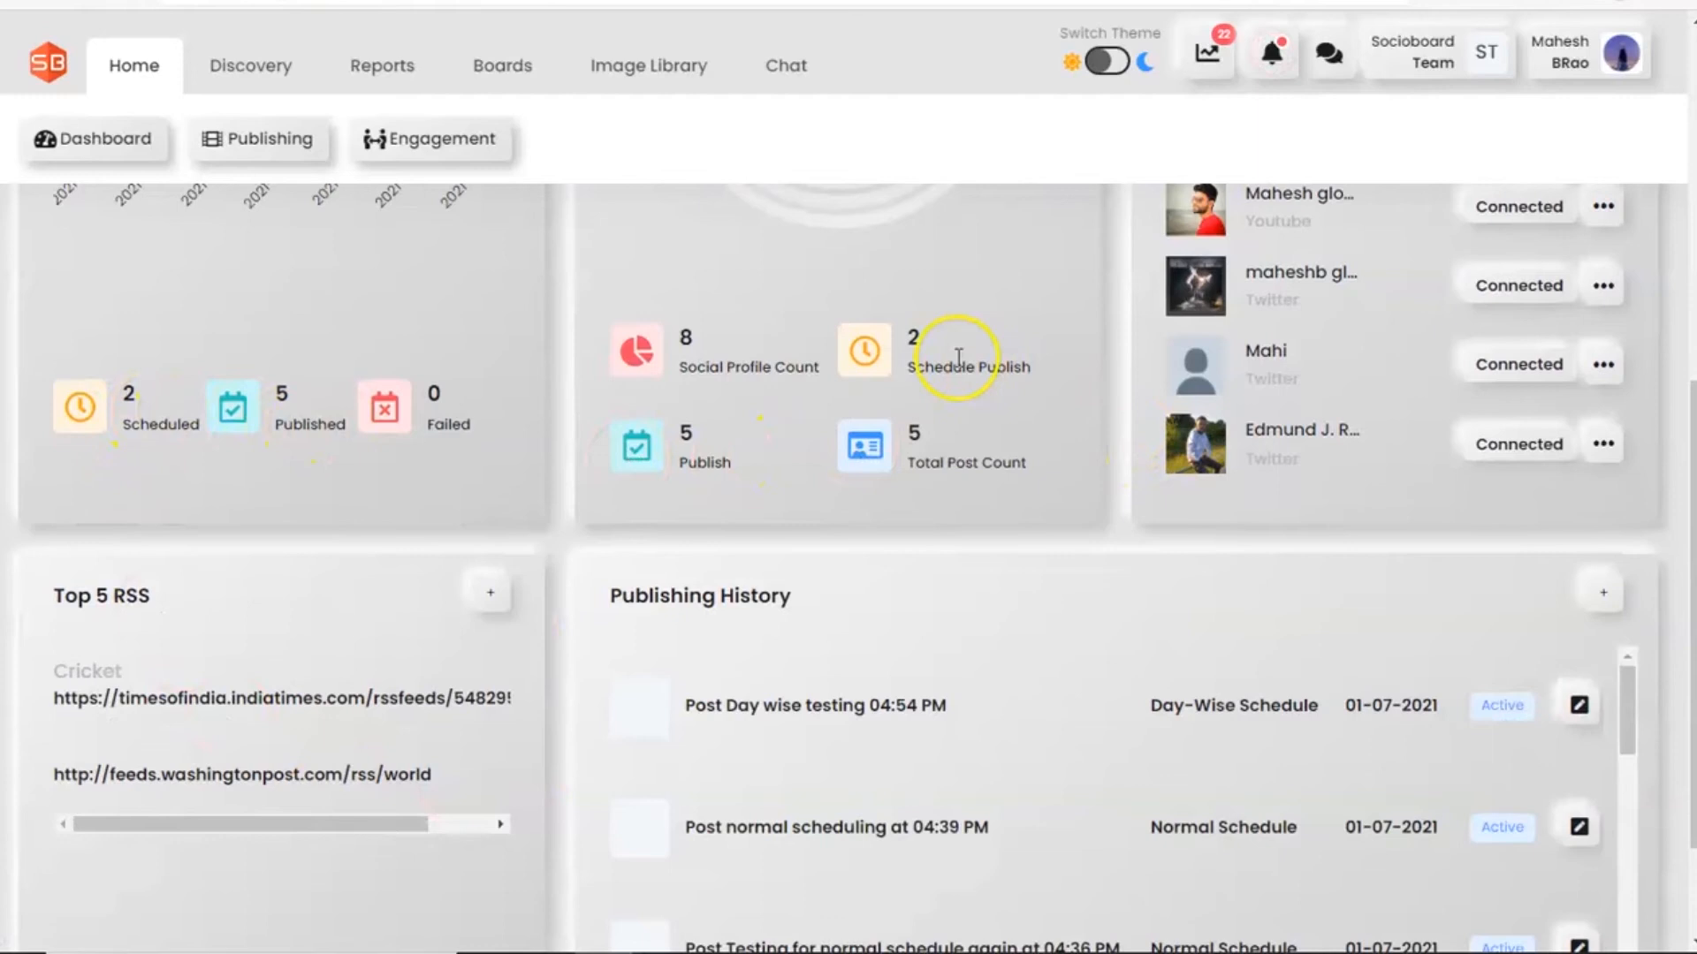
{"action": "scroll", "coordinate": [943, 462], "scroll_direction": "up", "scroll_amount": 8}
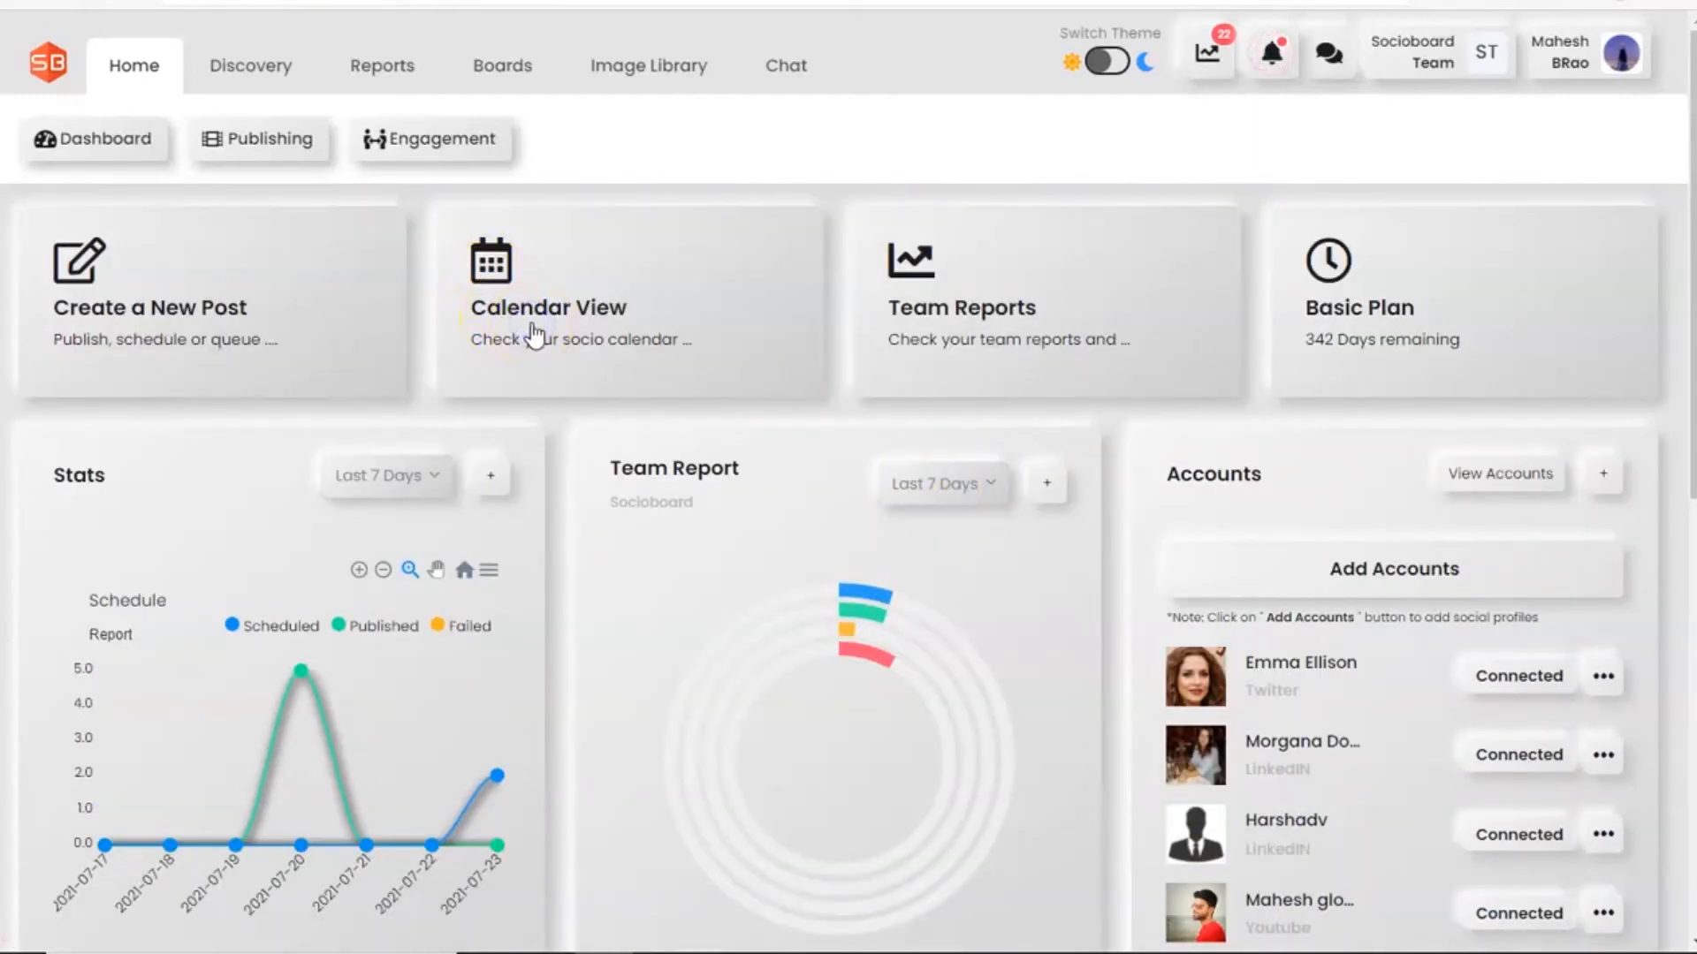
{"action": "left_click", "coordinate": [535, 336]}
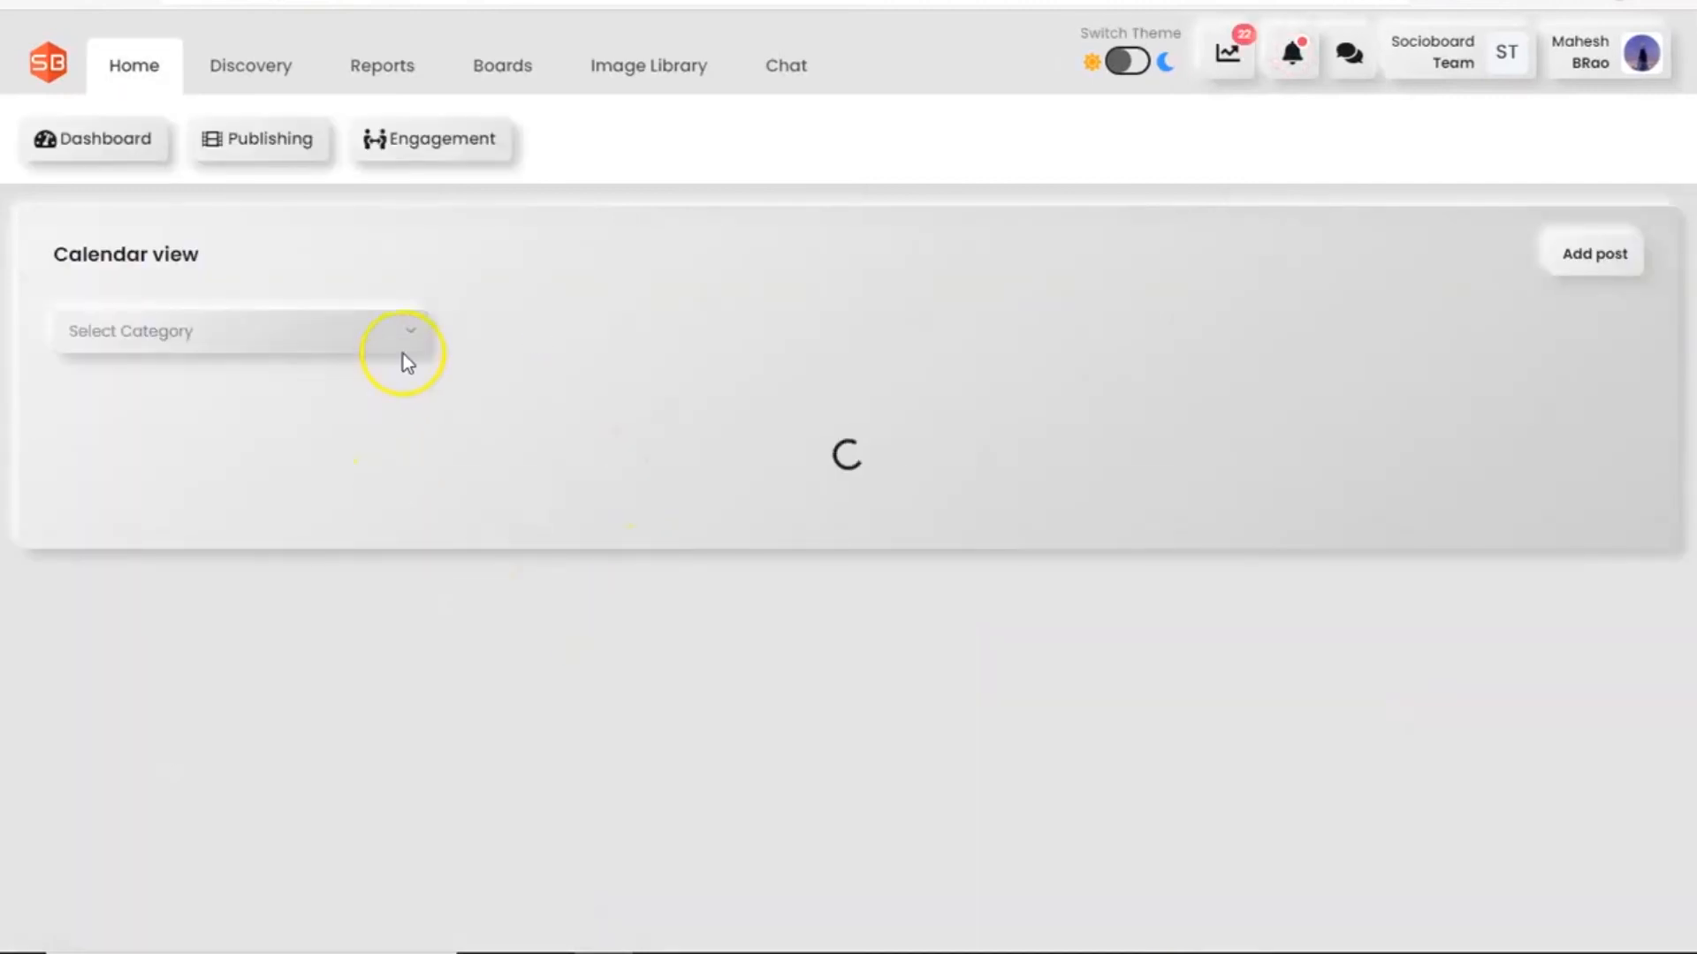
Filter the calendar by the SocioQueue category and examine the normal-schedule post on July 23.
{"action": "left_click", "coordinate": [393, 343]}
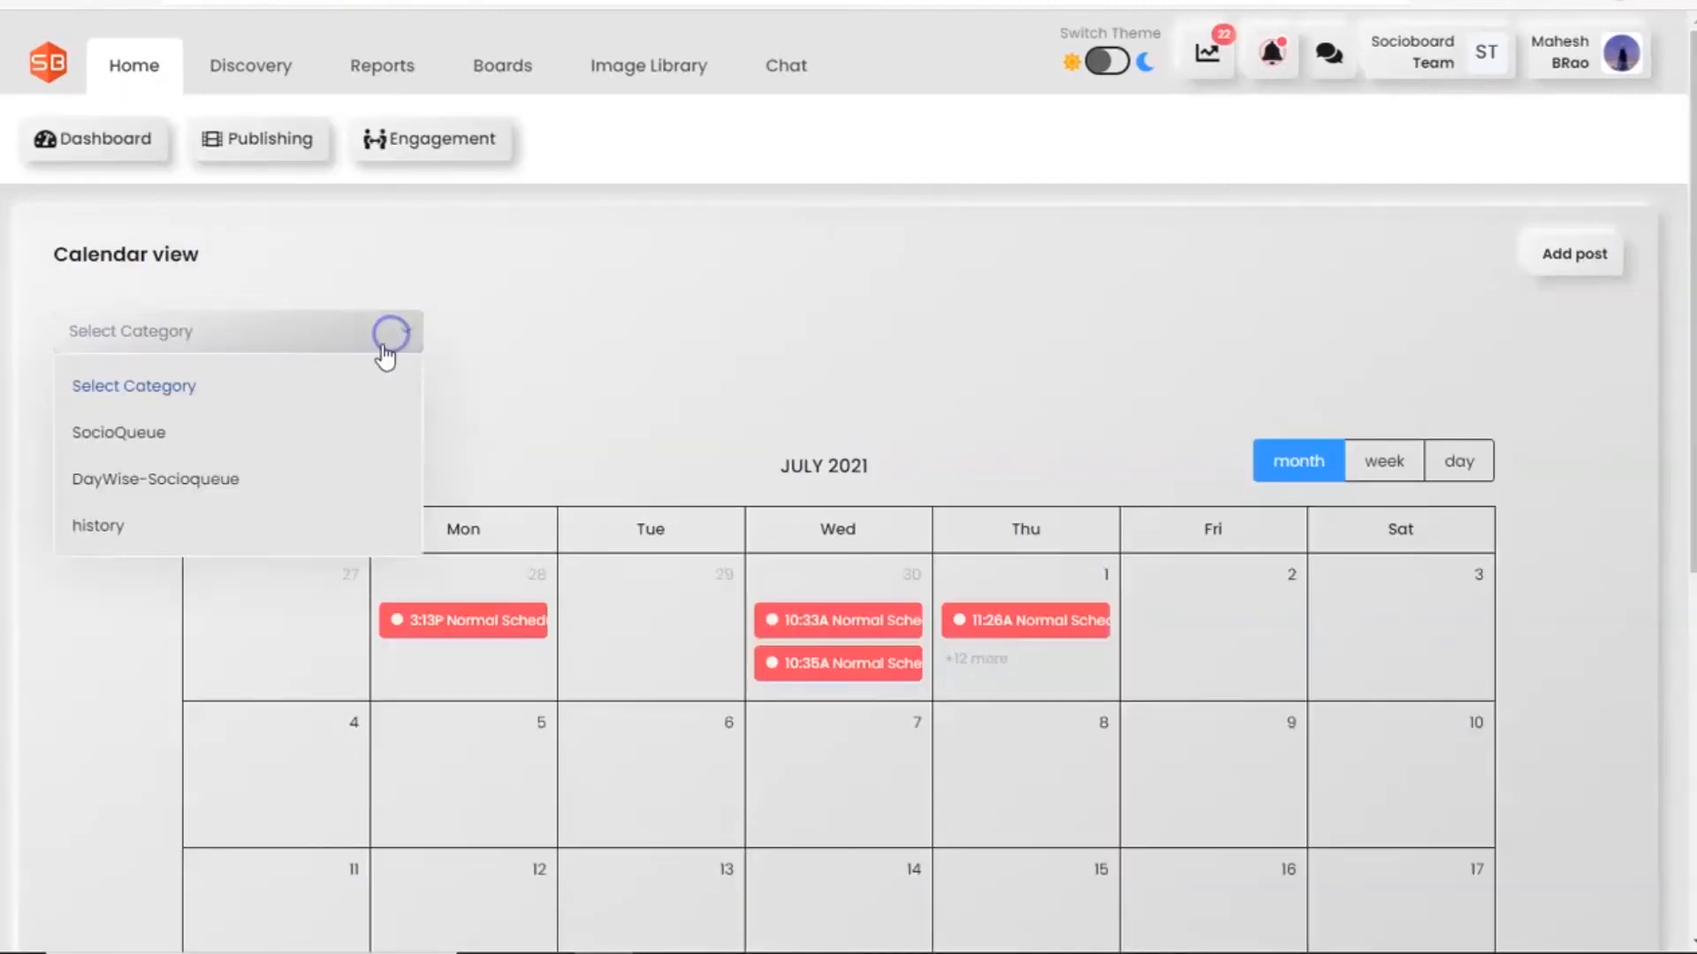
{"action": "left_click", "coordinate": [138, 432]}
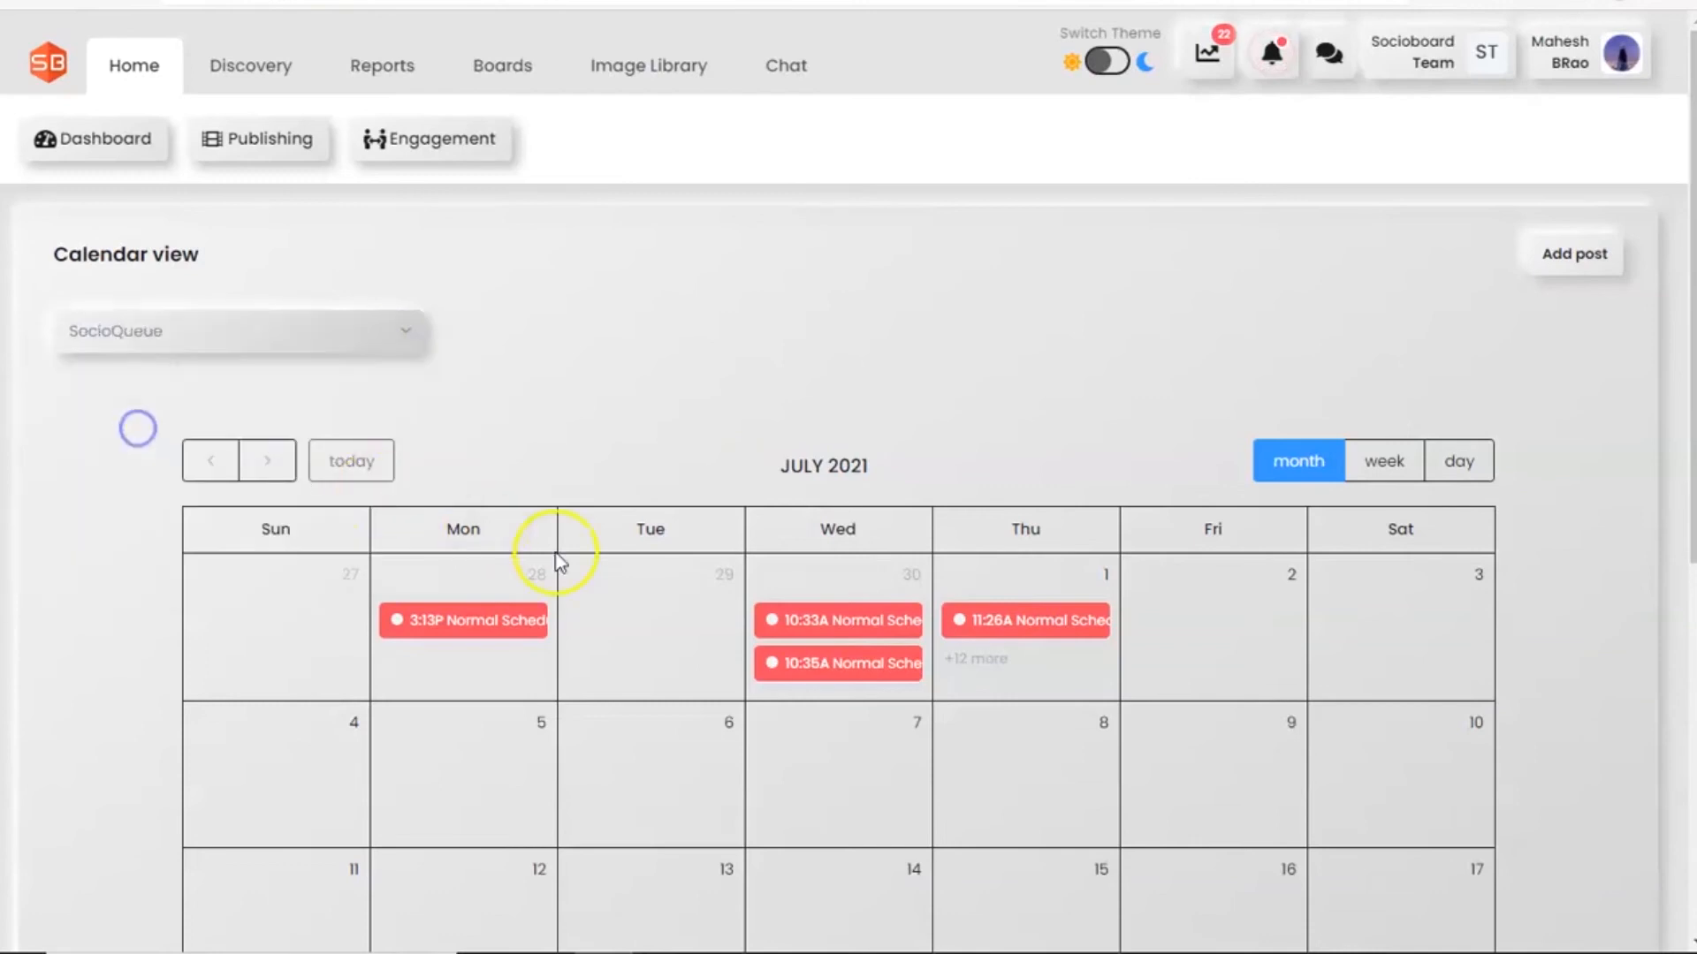
{"action": "scroll", "coordinate": [928, 539], "scroll_direction": "down", "scroll_amount": 5}
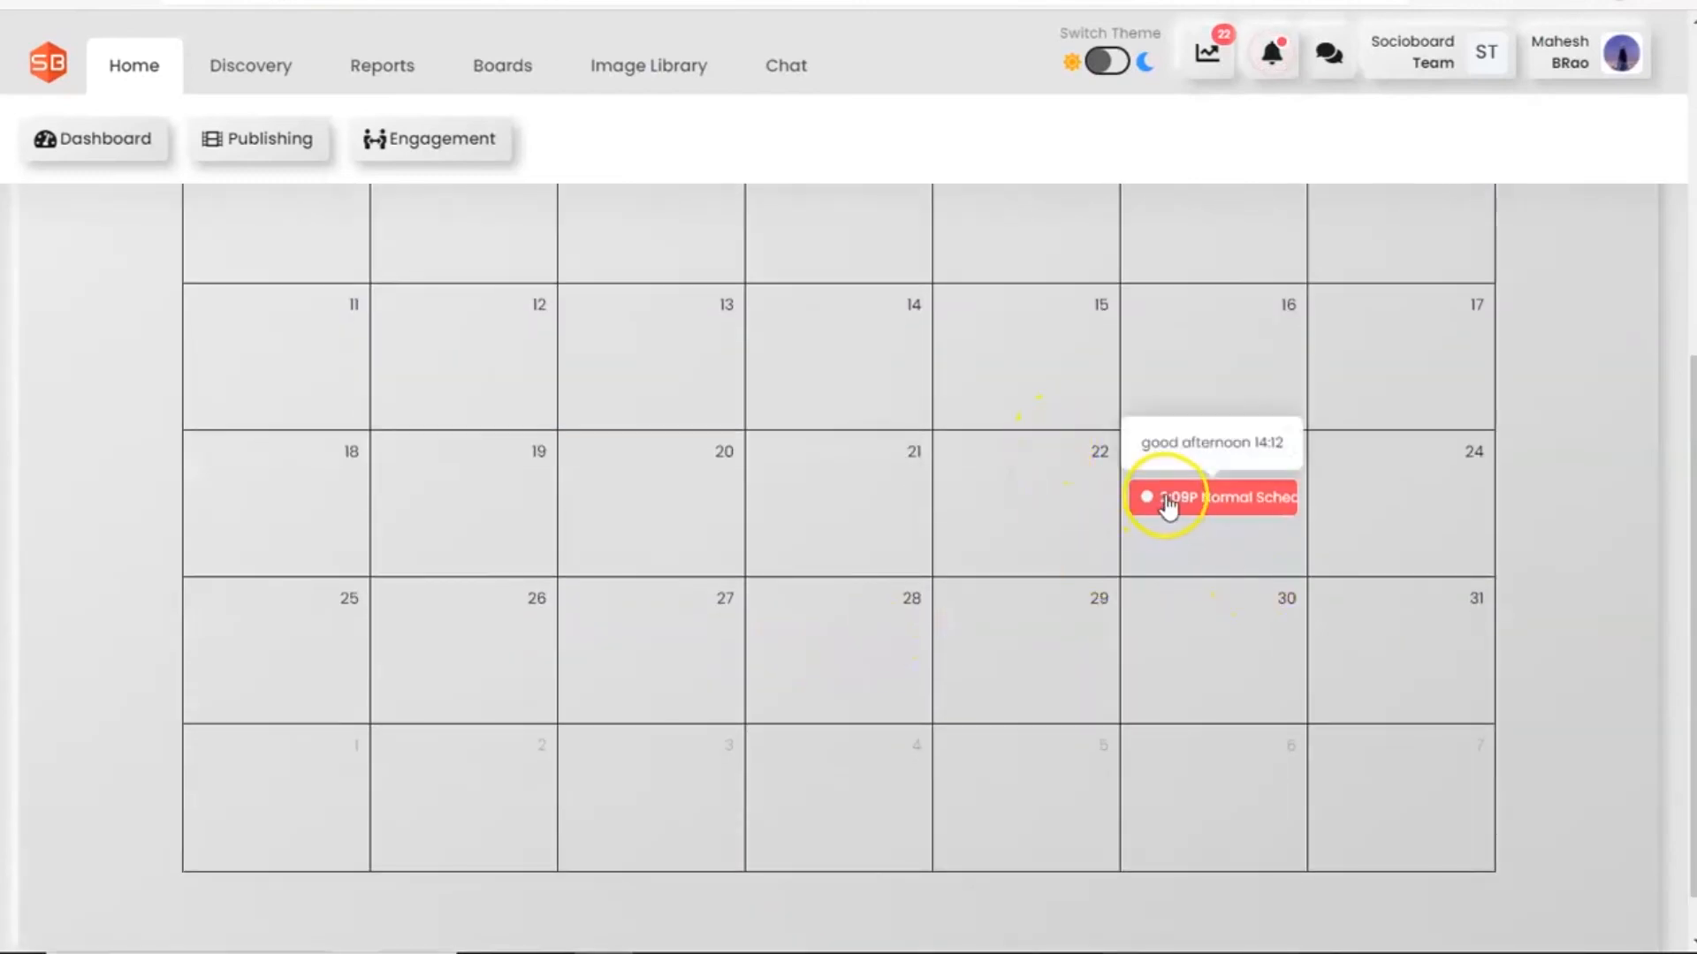
{"action": "mouse_move", "coordinate": [1223, 491]}
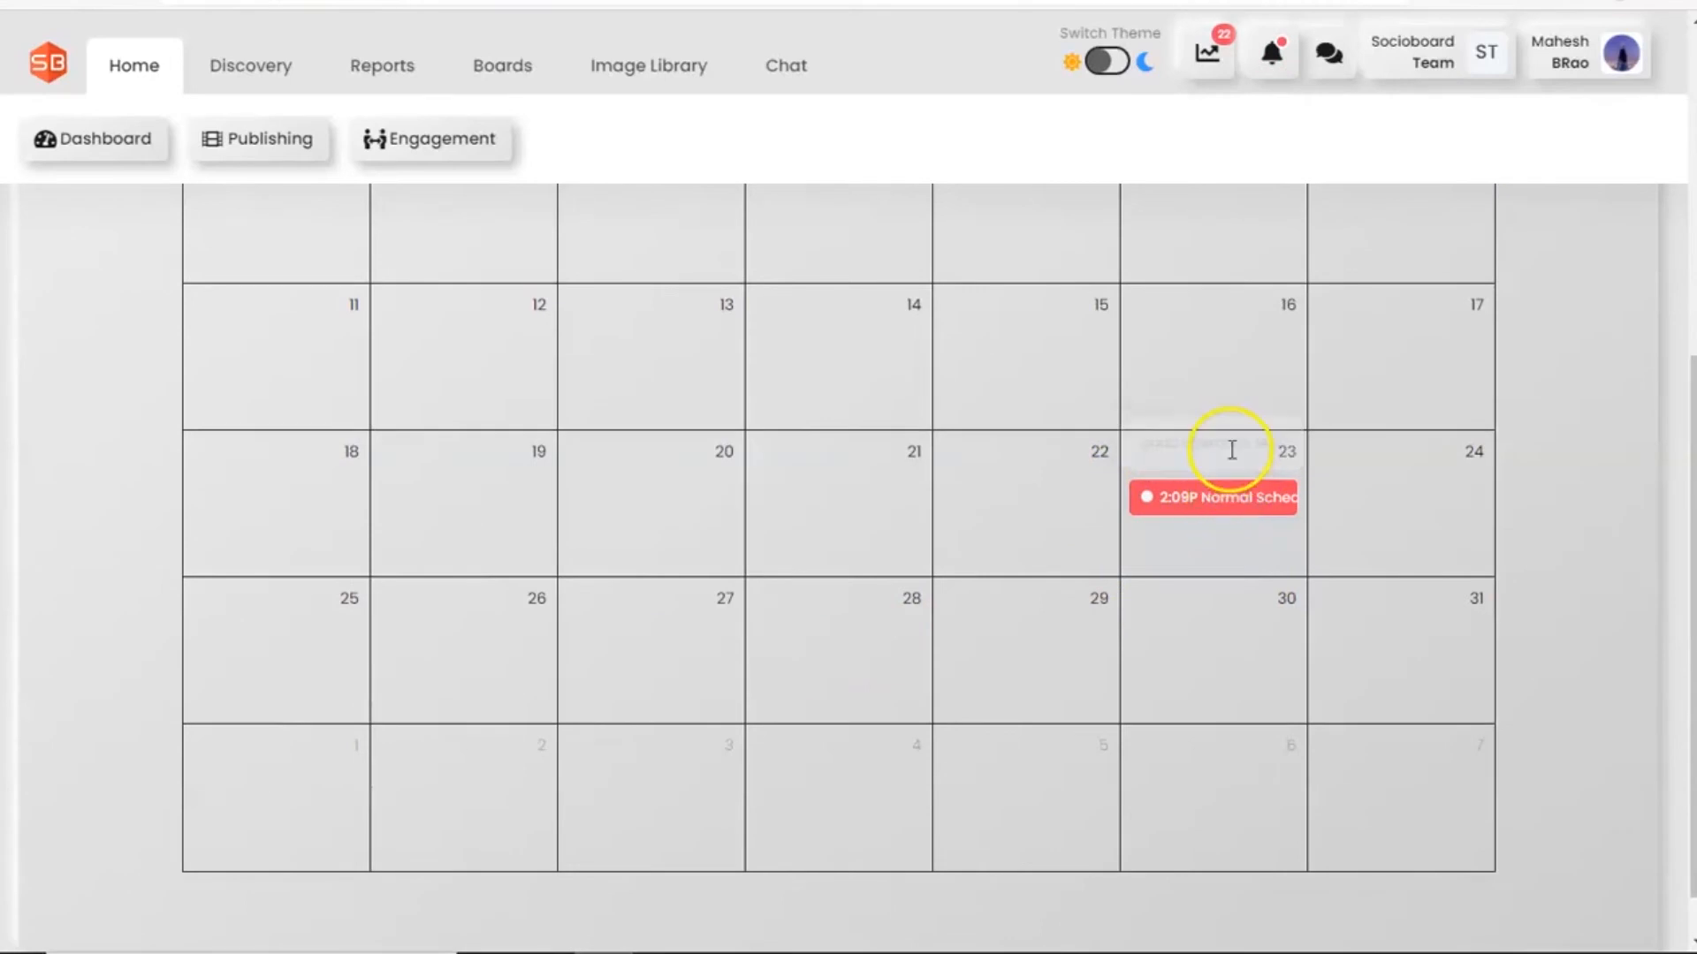
Filter the calendar by DayWise-Socioqueue and examine the day-wise post on July 23.
{"action": "scroll", "coordinate": [1220, 467], "scroll_direction": "up", "scroll_amount": 5}
{"action": "left_click", "coordinate": [220, 327]}
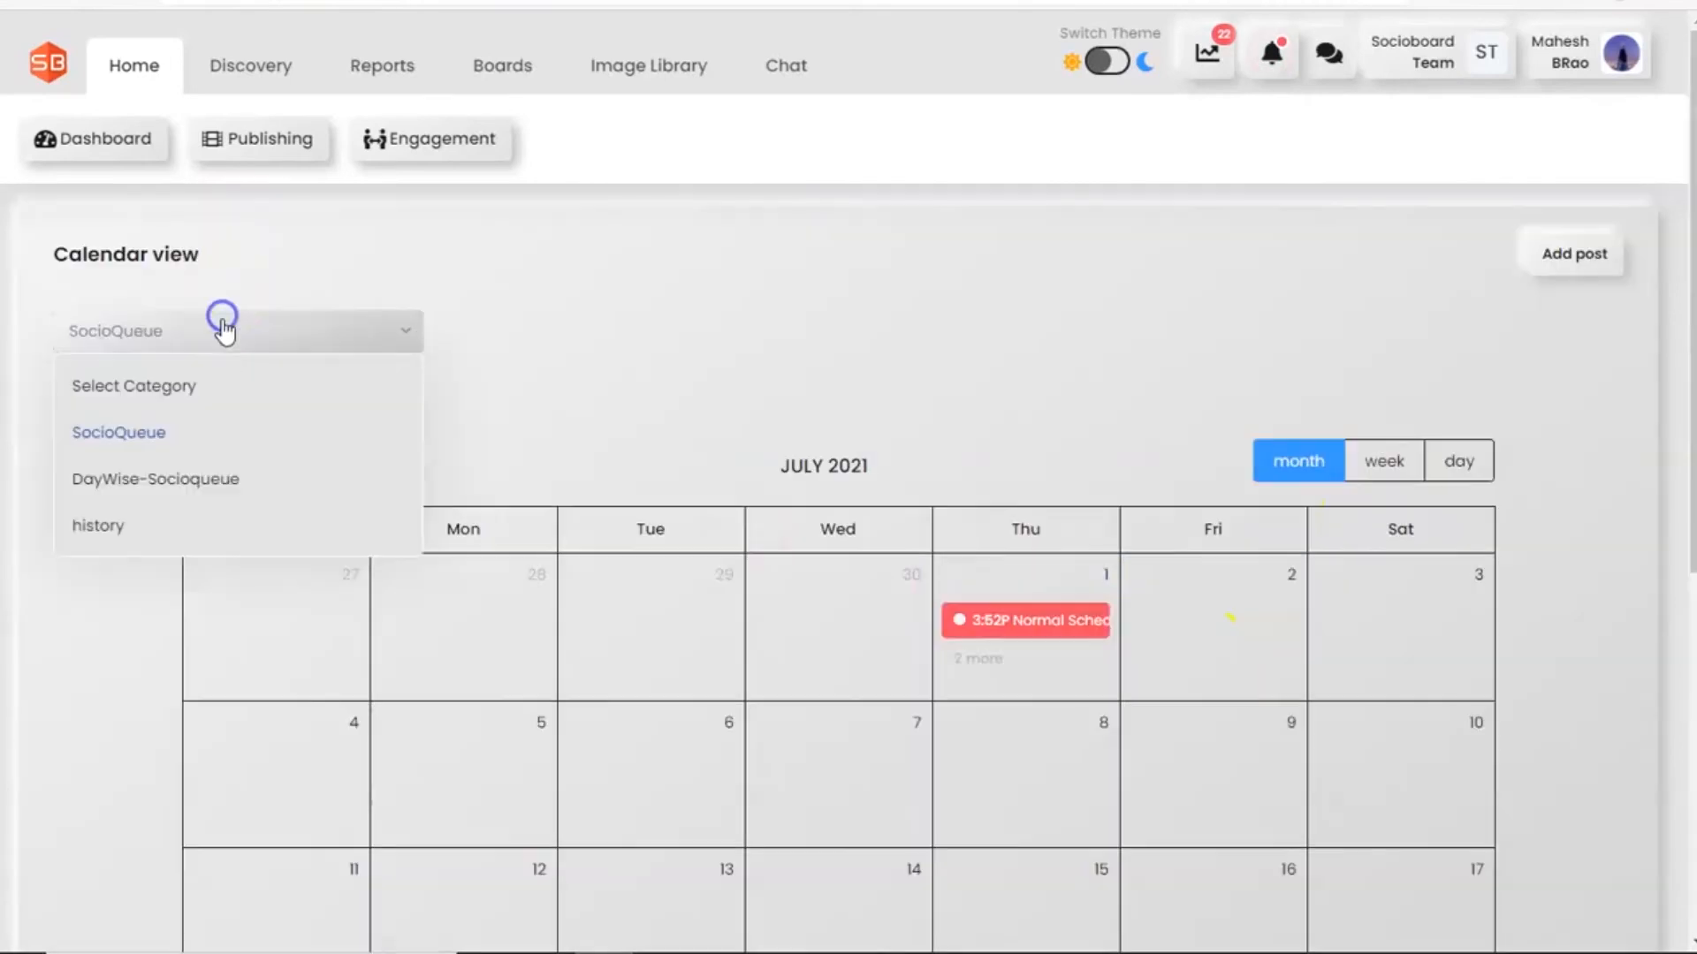
{"action": "left_click", "coordinate": [185, 468]}
{"action": "scroll", "coordinate": [1072, 617], "scroll_direction": "down", "scroll_amount": 5}
{"action": "mouse_move", "coordinate": [1286, 439]}
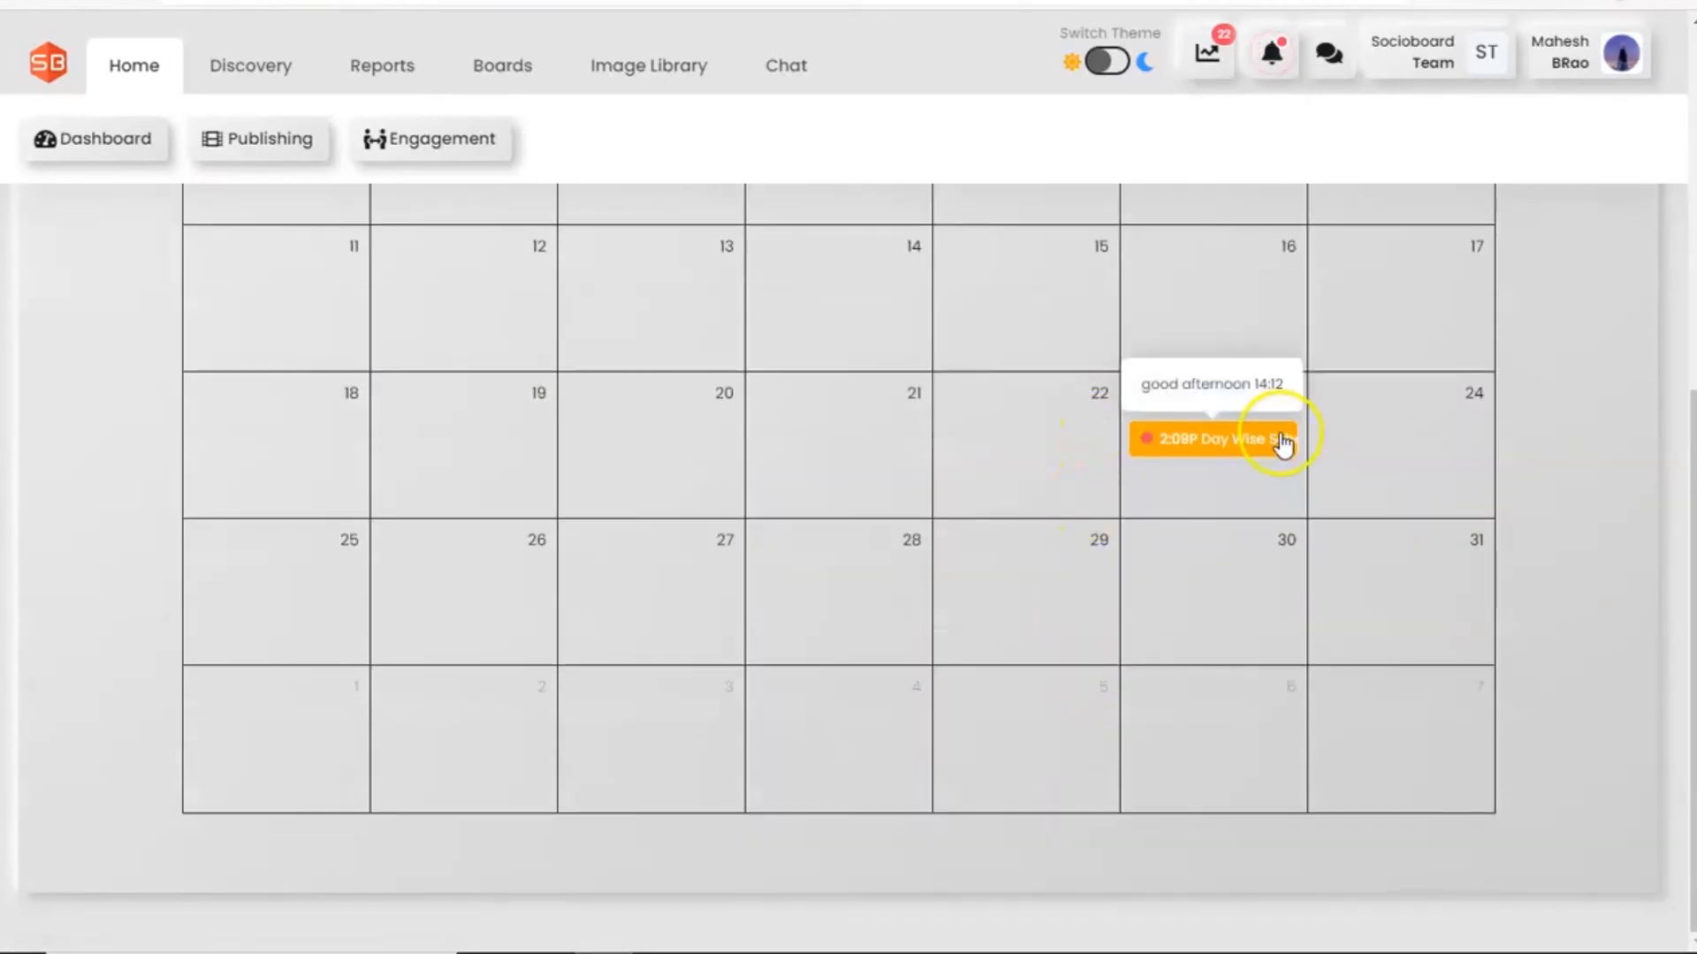
Filter the calendar by the history category and look through the posts for July 2021.
{"action": "scroll", "coordinate": [1285, 439], "scroll_direction": "up", "scroll_amount": 5}
{"action": "left_click", "coordinate": [189, 336]}
{"action": "left_click", "coordinate": [134, 525]}
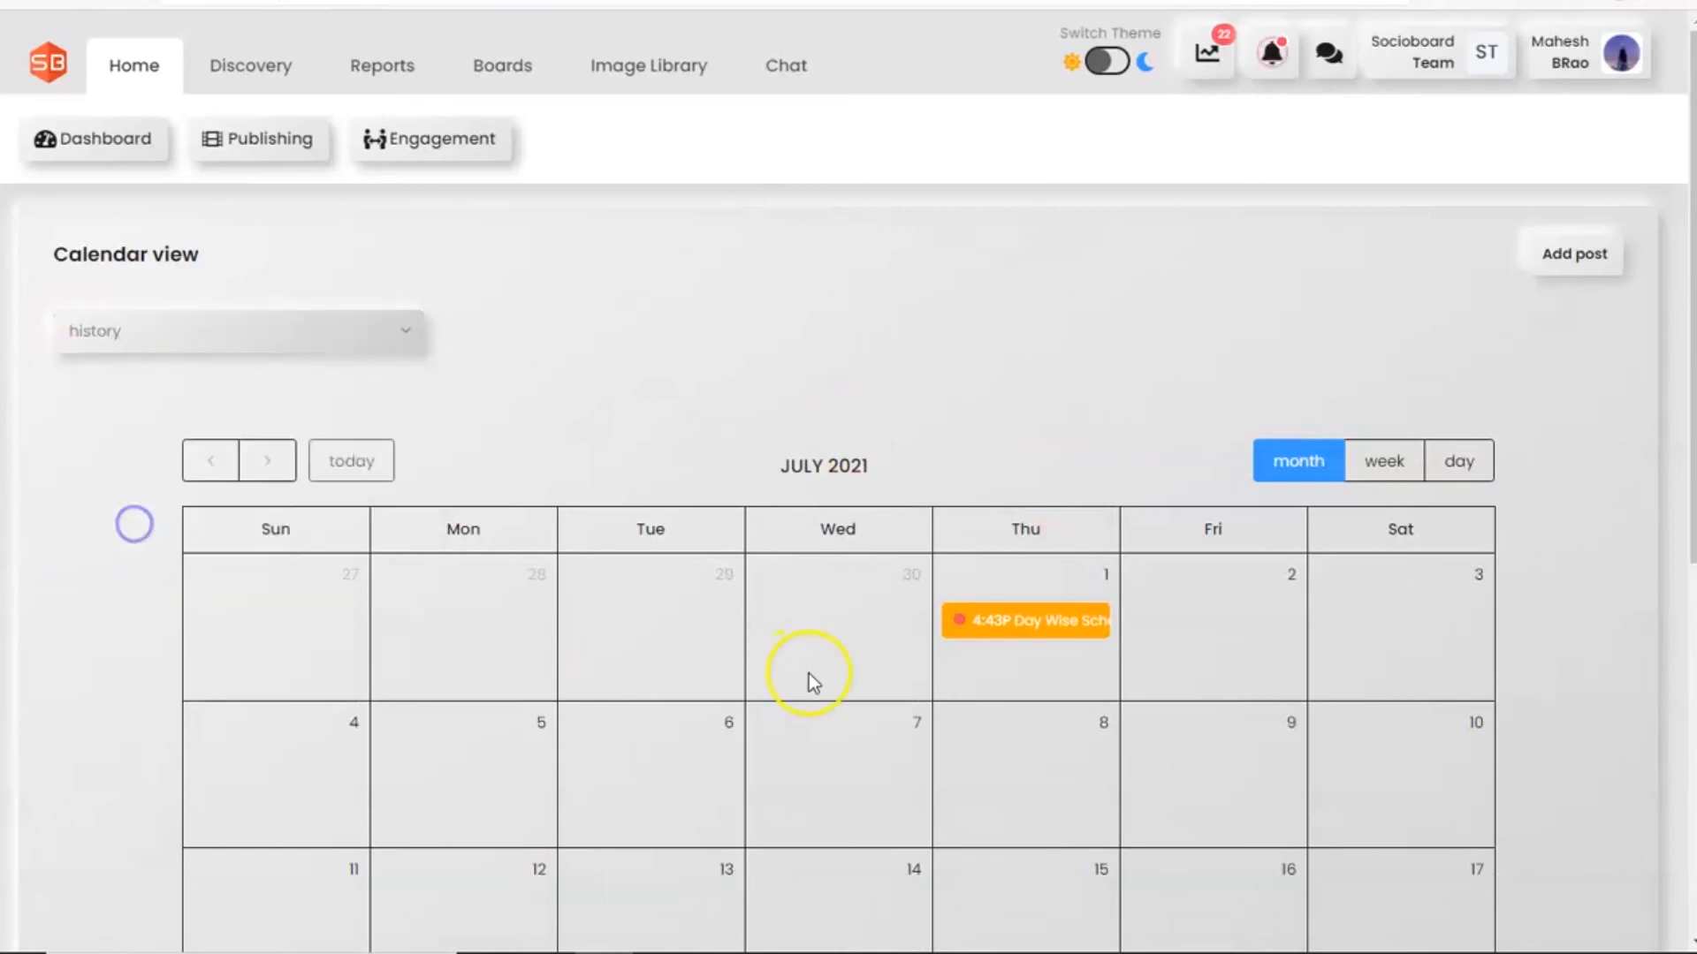
{"action": "scroll", "coordinate": [996, 687], "scroll_direction": "down", "scroll_amount": 5}
{"action": "scroll", "coordinate": [997, 686], "scroll_direction": "up", "scroll_amount": 5}
Return from the calendar to the dashboard and check the scheduled post figures and publishing history.
{"action": "left_click", "coordinate": [120, 131]}
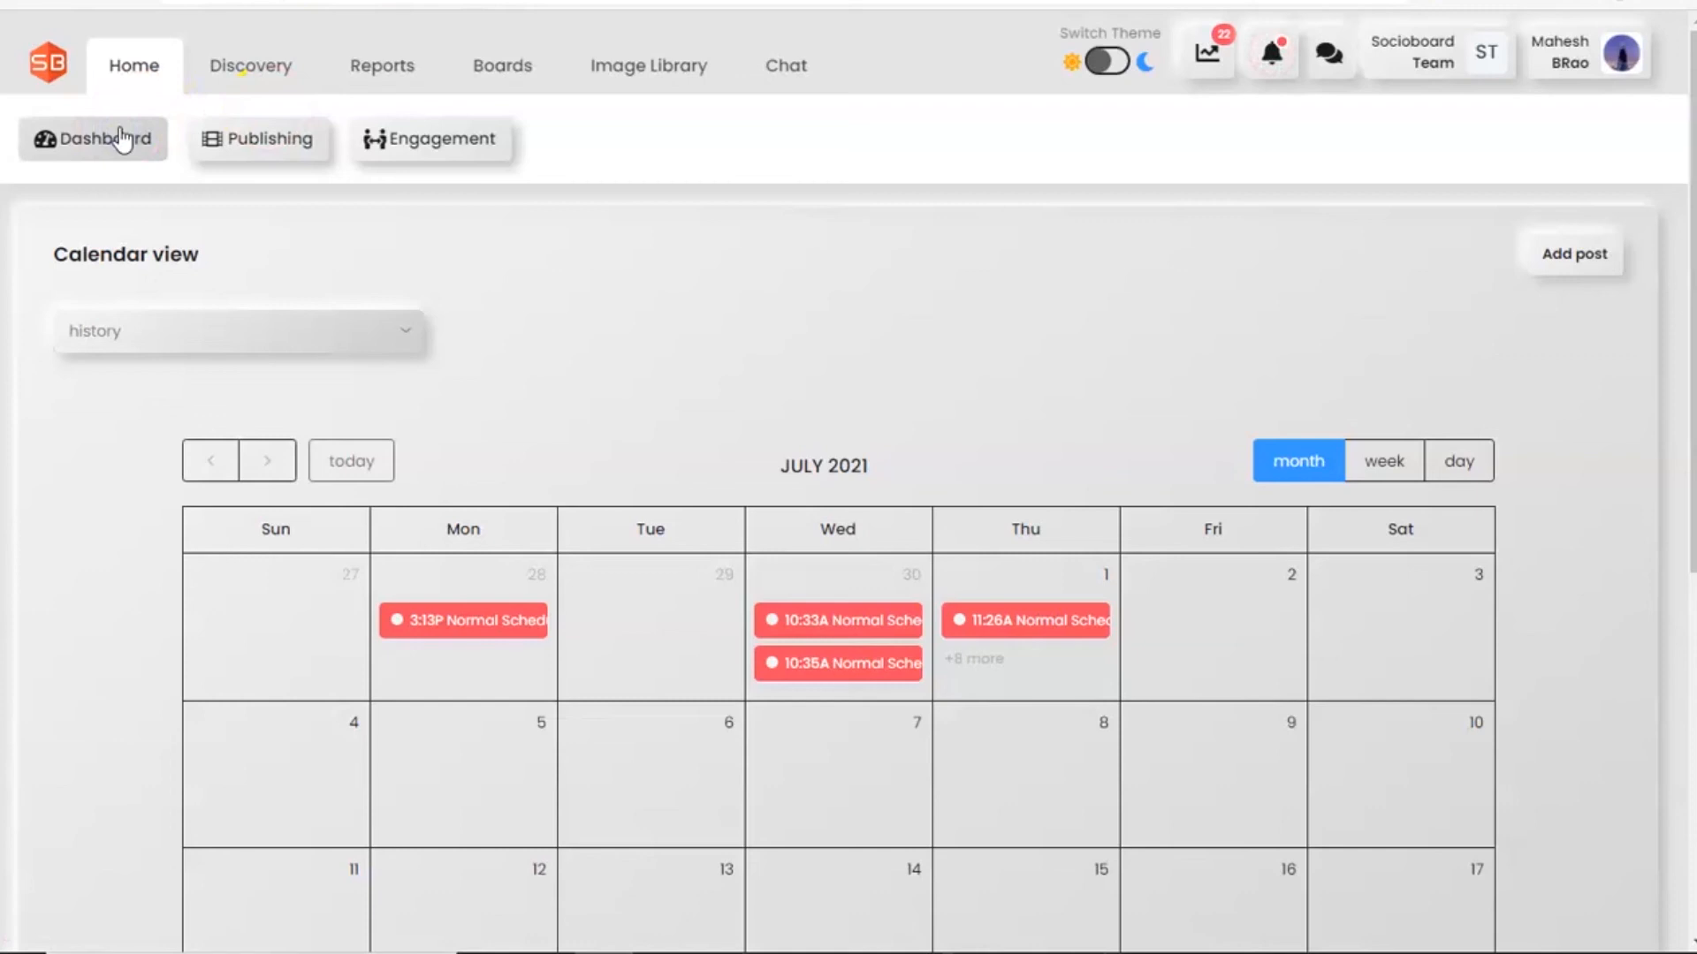
{"action": "left_click", "coordinate": [122, 138]}
{"action": "scroll", "coordinate": [543, 799], "scroll_direction": "down", "scroll_amount": 2}
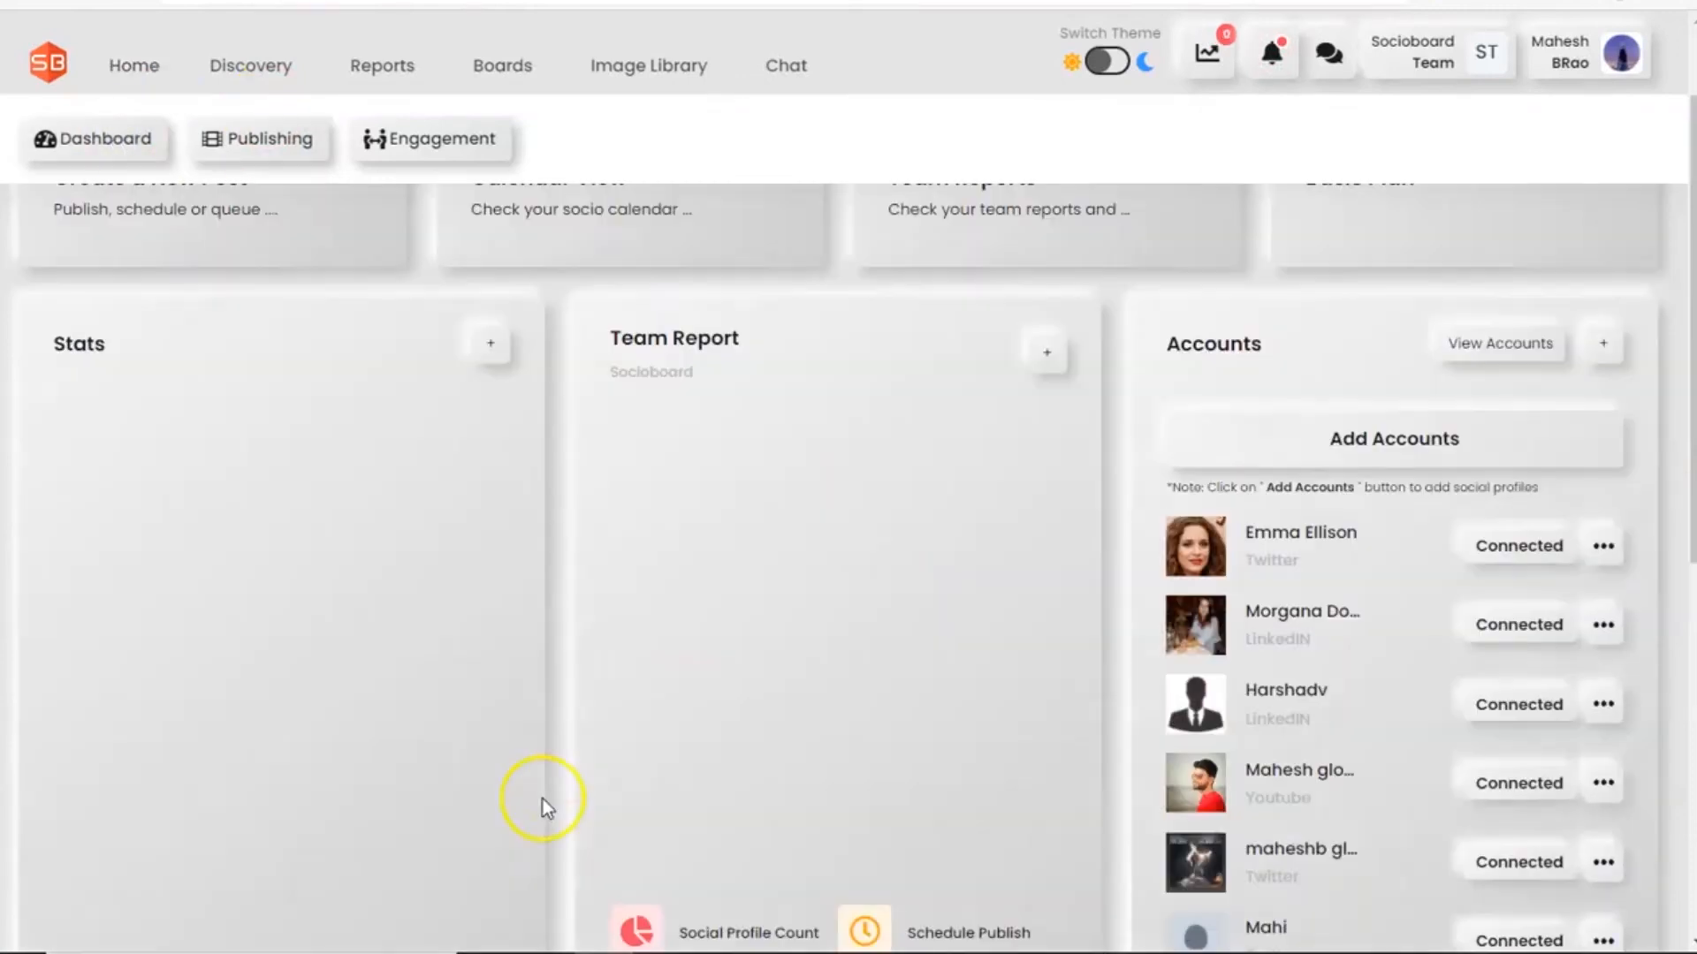
{"action": "scroll", "coordinate": [543, 798], "scroll_direction": "down", "scroll_amount": 2}
{"action": "scroll", "coordinate": [208, 769], "scroll_direction": "down", "scroll_amount": 3}
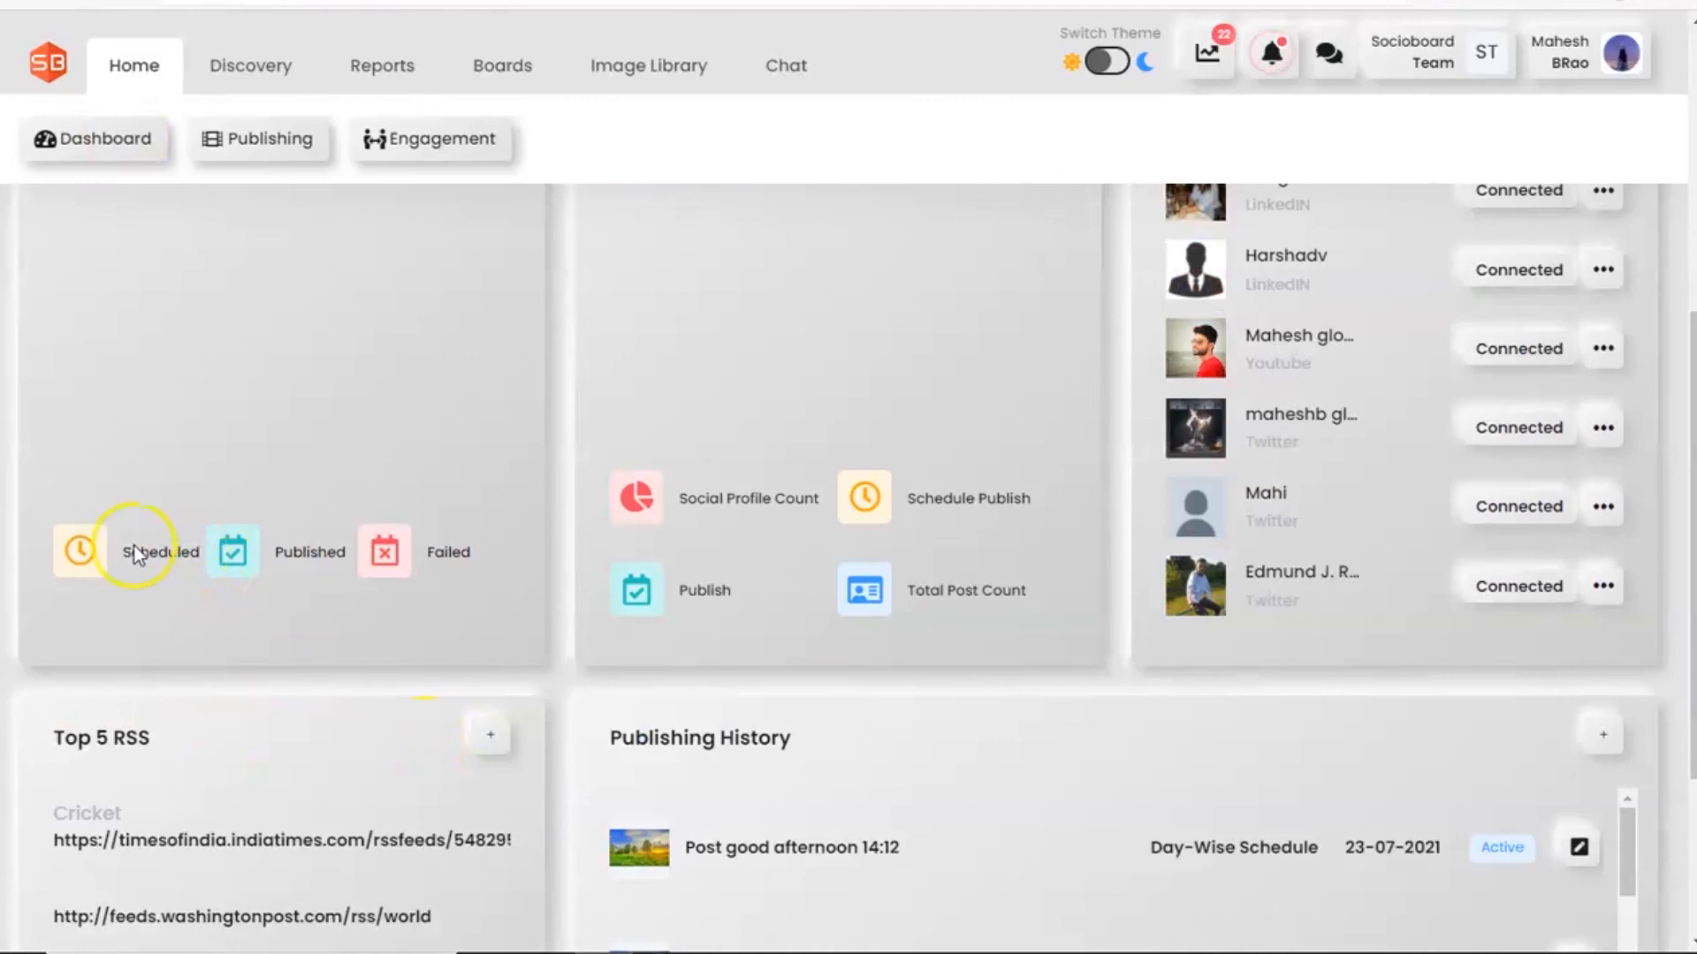